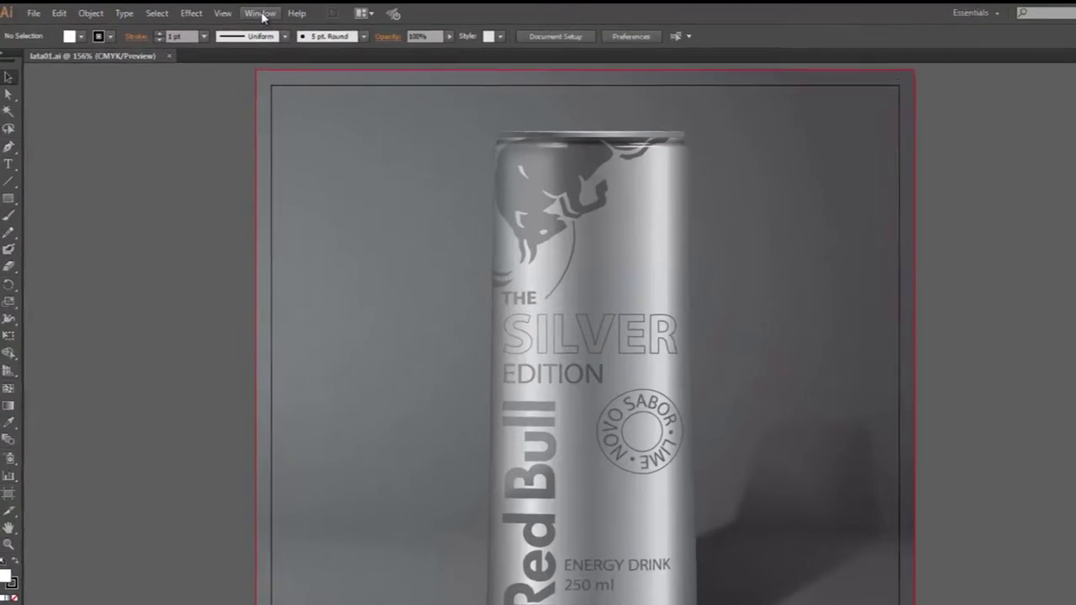
# - Show the Layers panel listing detalhes, rotulo, lata and background
pyautogui.click(239, 15)
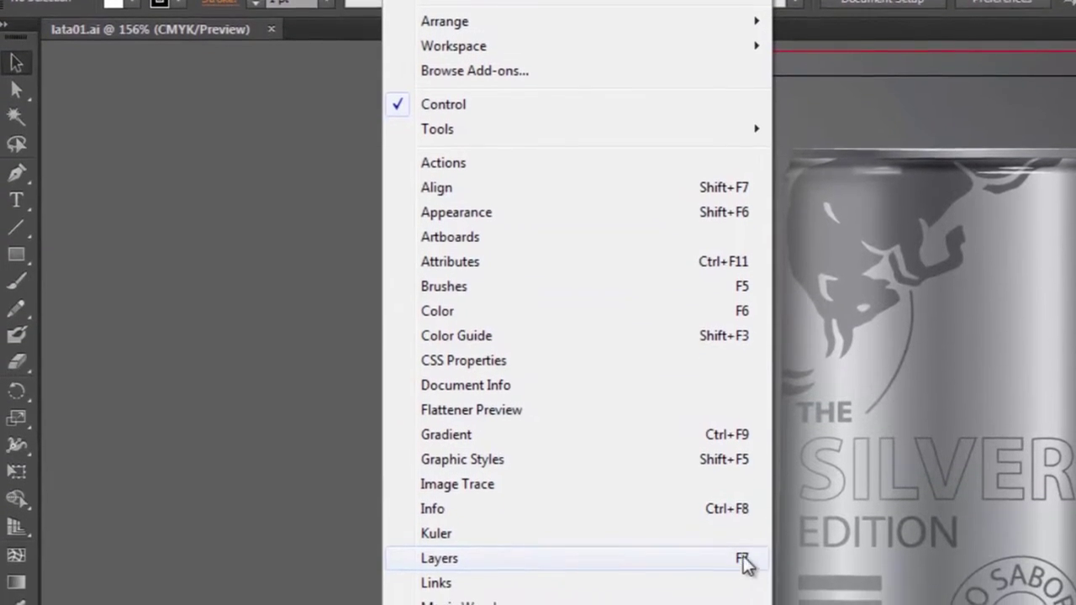
pyautogui.click(745, 559)
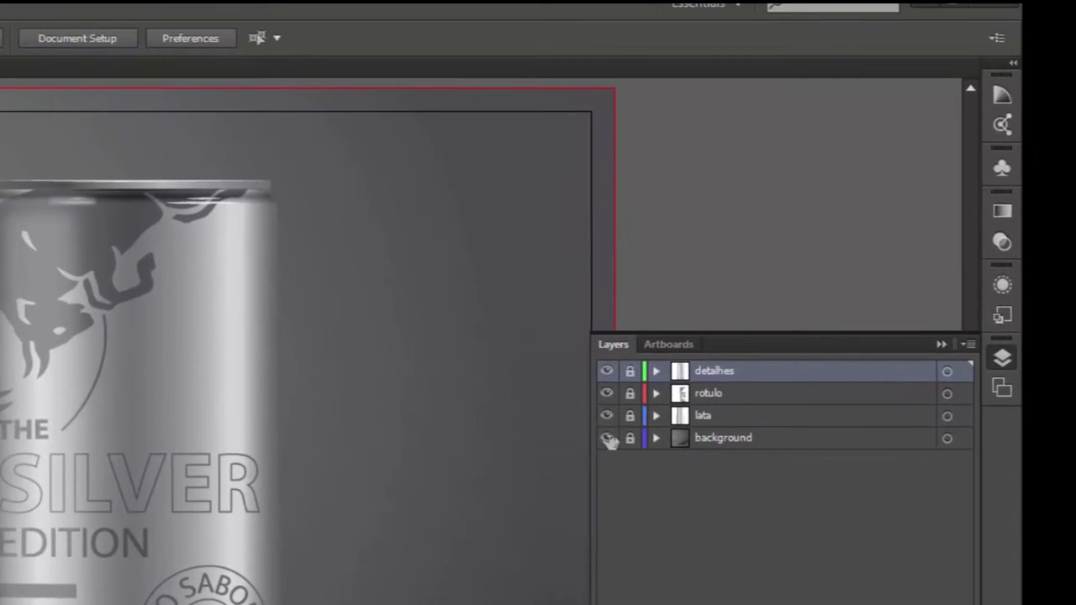
# - Hide and reshow each of the four layers to see what each one holds
pyautogui.click(606, 439)
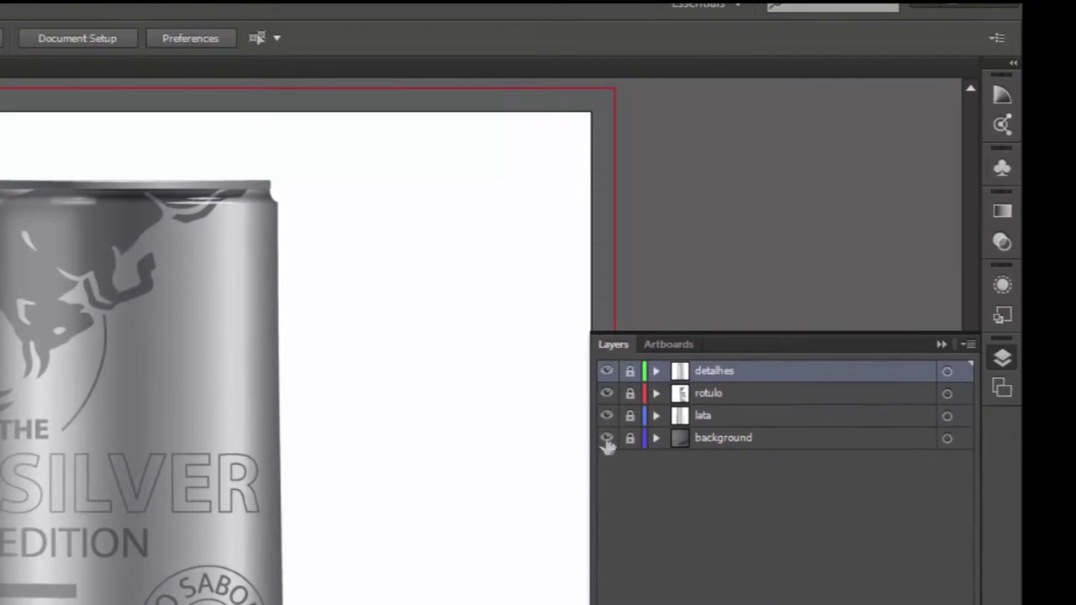
pyautogui.click(606, 438)
pyautogui.click(606, 415)
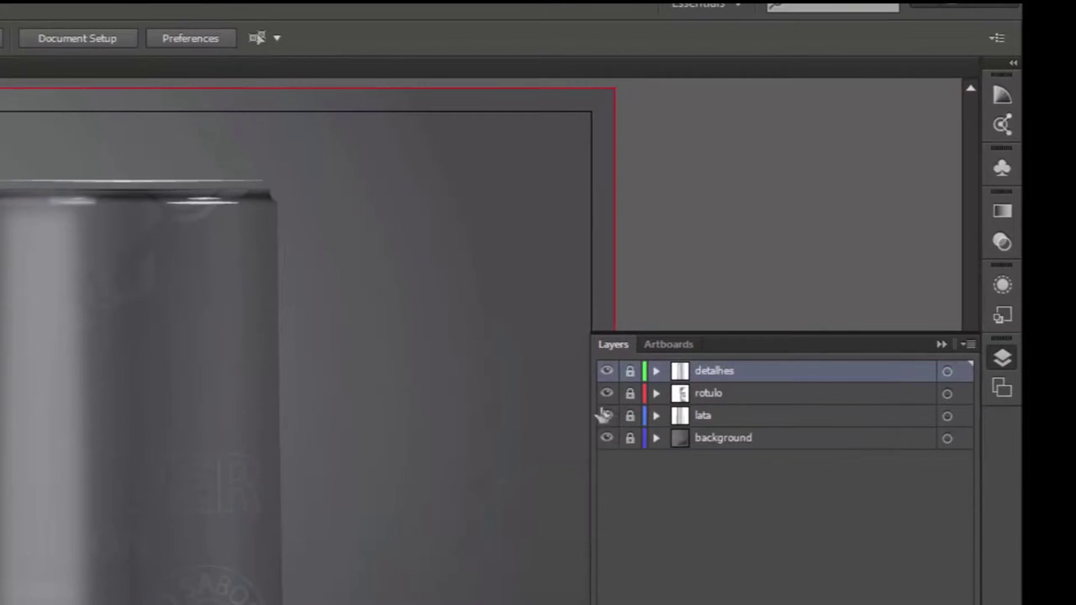
pyautogui.click(606, 415)
pyautogui.click(606, 394)
pyautogui.click(606, 394)
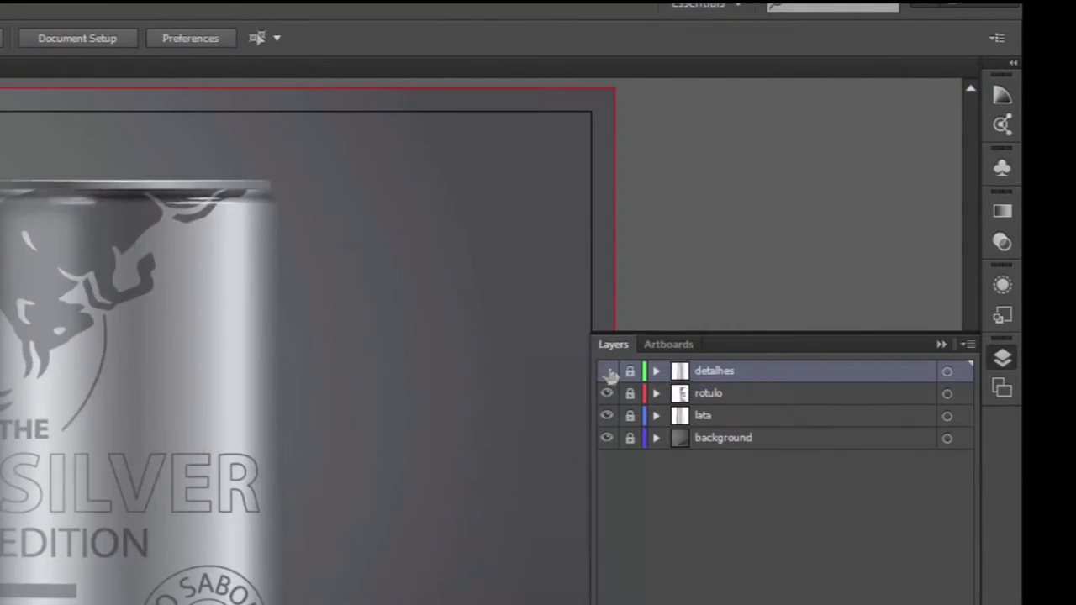
pyautogui.click(606, 371)
pyautogui.click(606, 371)
pyautogui.click(606, 438)
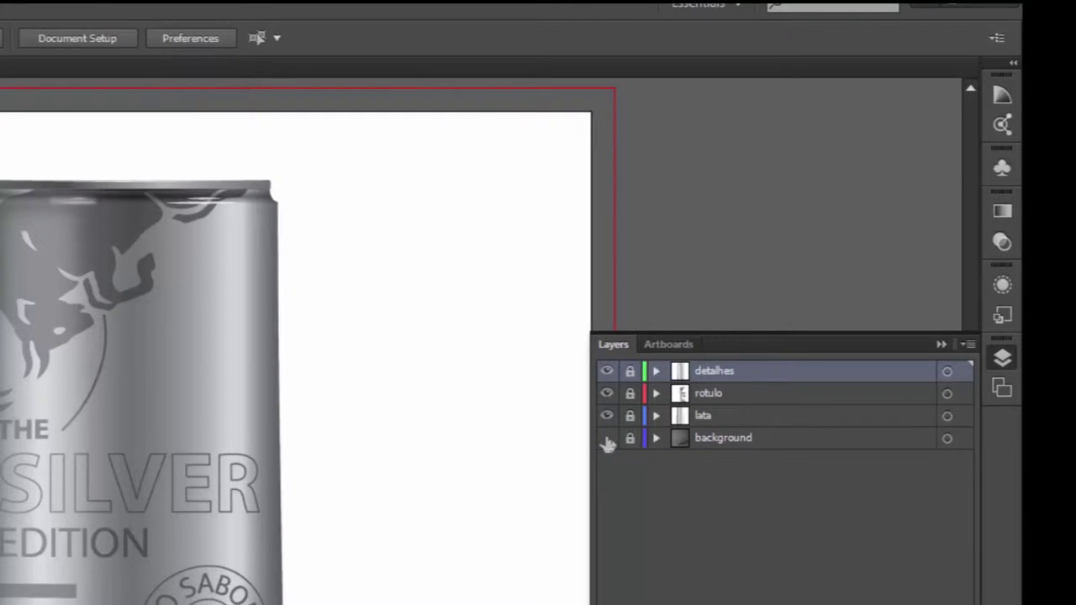
pyautogui.click(607, 416)
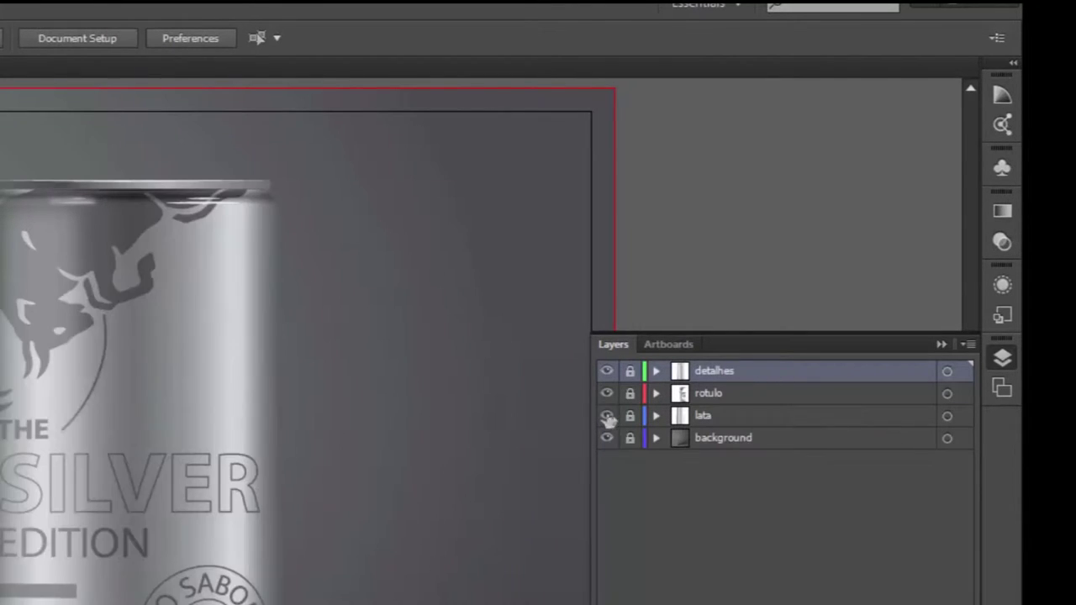
pyautogui.click(606, 393)
pyautogui.click(606, 393)
# - Lock background, lata and rotulo, leaving detalhes unlocked for editing
pyautogui.click(630, 438)
pyautogui.click(629, 416)
pyautogui.click(629, 394)
pyautogui.click(629, 371)
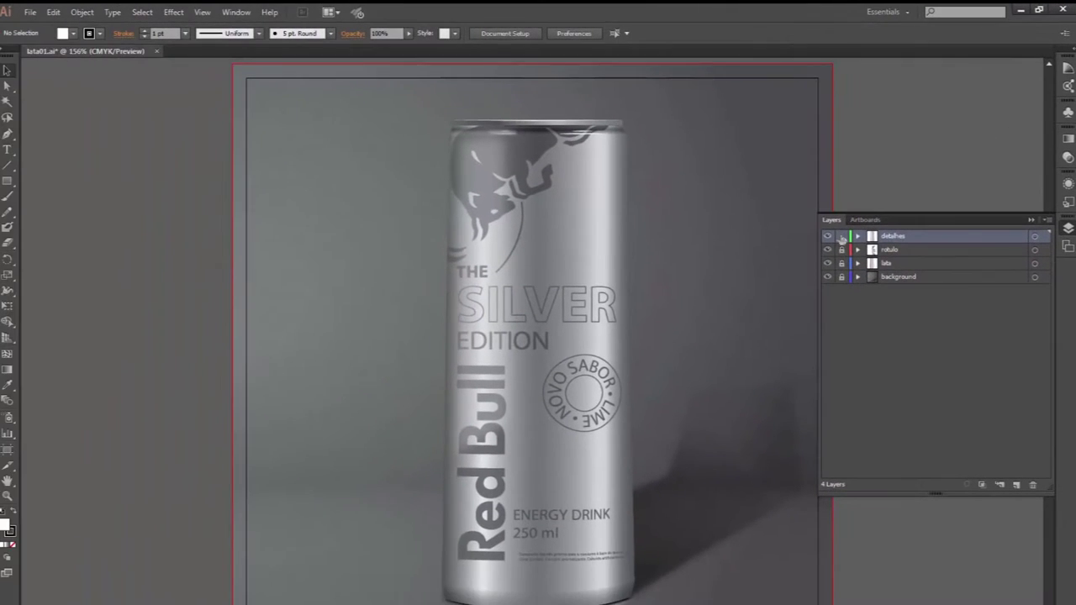
pyautogui.click(841, 236)
# - Test-drag the detalhes shading shape and rim pieces away from the can
pyautogui.moveTo(586, 186); pyautogui.dragTo(308, 187)
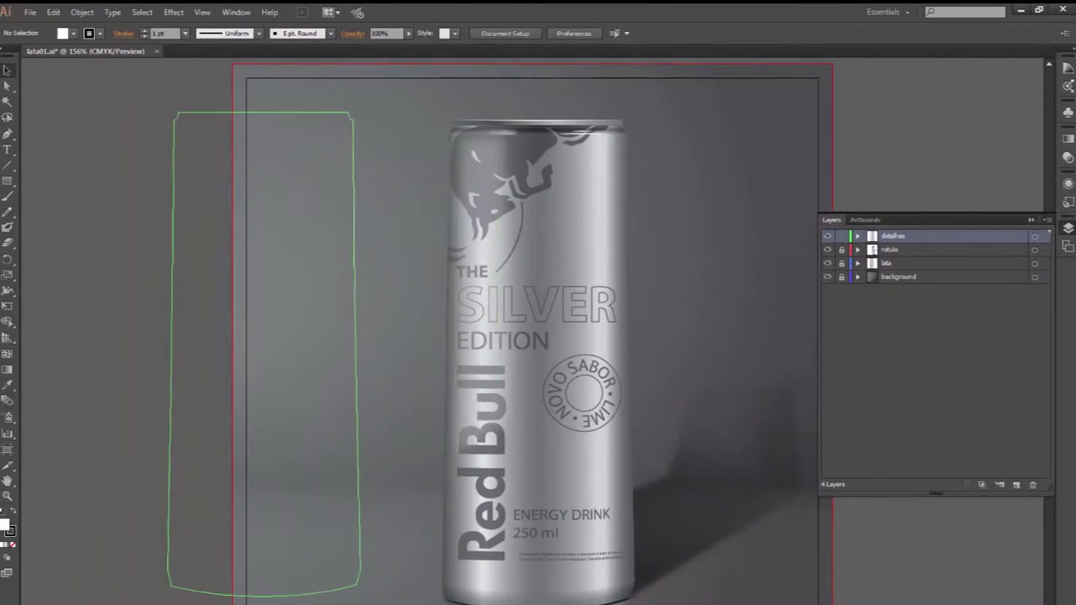
pyautogui.moveTo(308, 186); pyautogui.dragTo(296, 187)
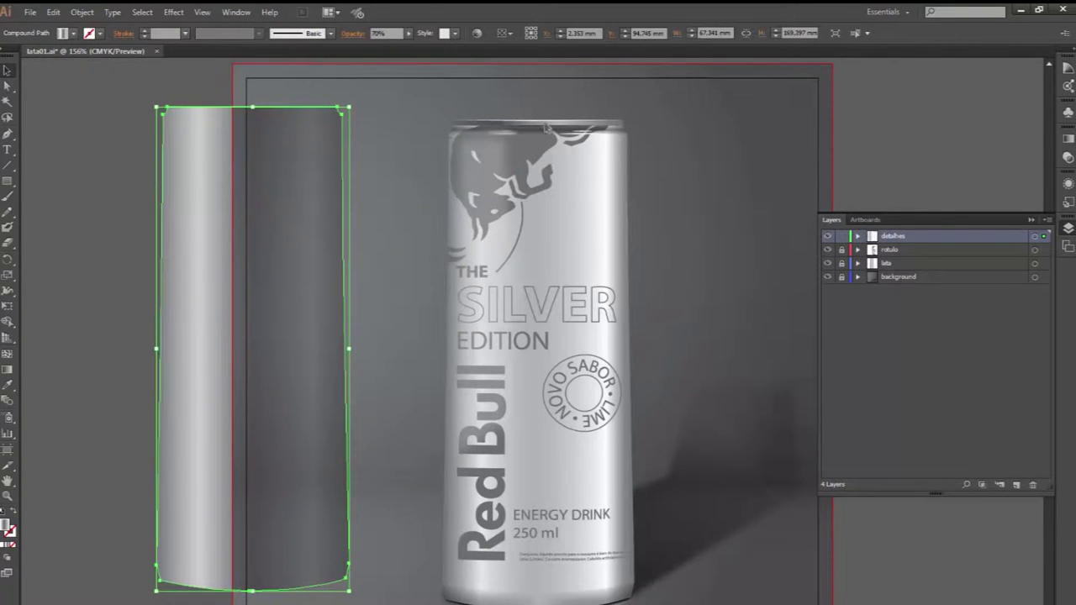
pyautogui.click(562, 127)
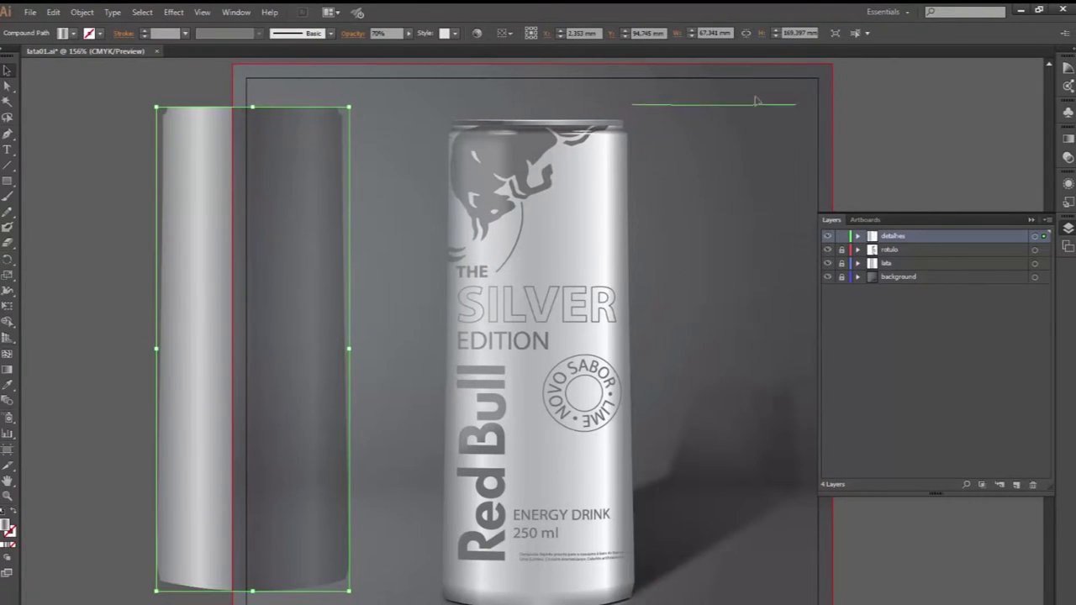
pyautogui.click(580, 131)
pyautogui.moveTo(580, 131); pyautogui.dragTo(793, 173)
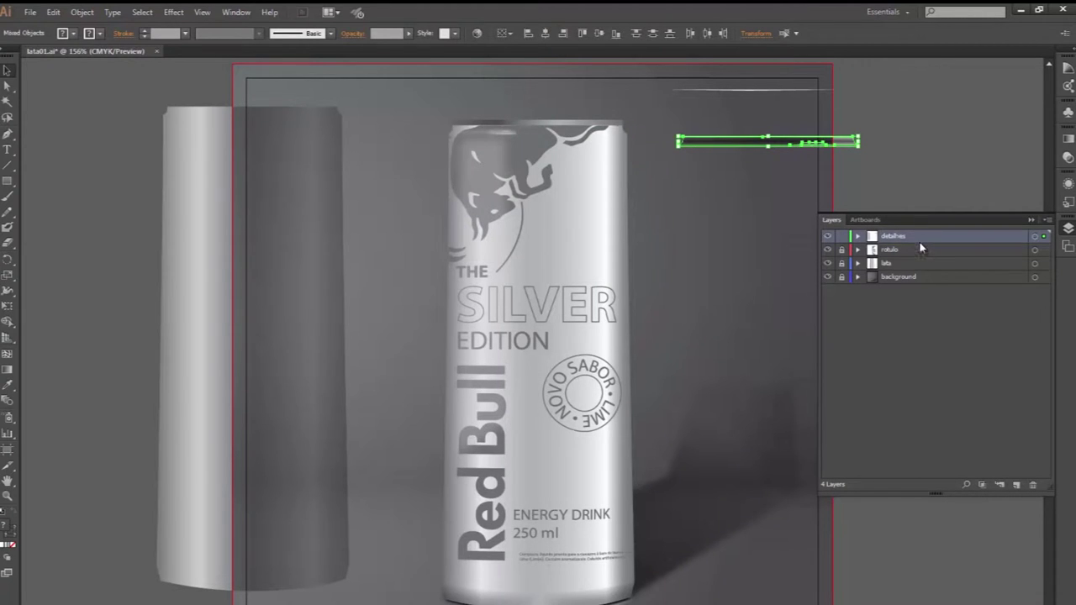
# - Undo both moves and clear the selection, restoring the can artwork
pyautogui.hotkey('ctrl', 'z')
pyautogui.hotkey('ctrl', 'z')
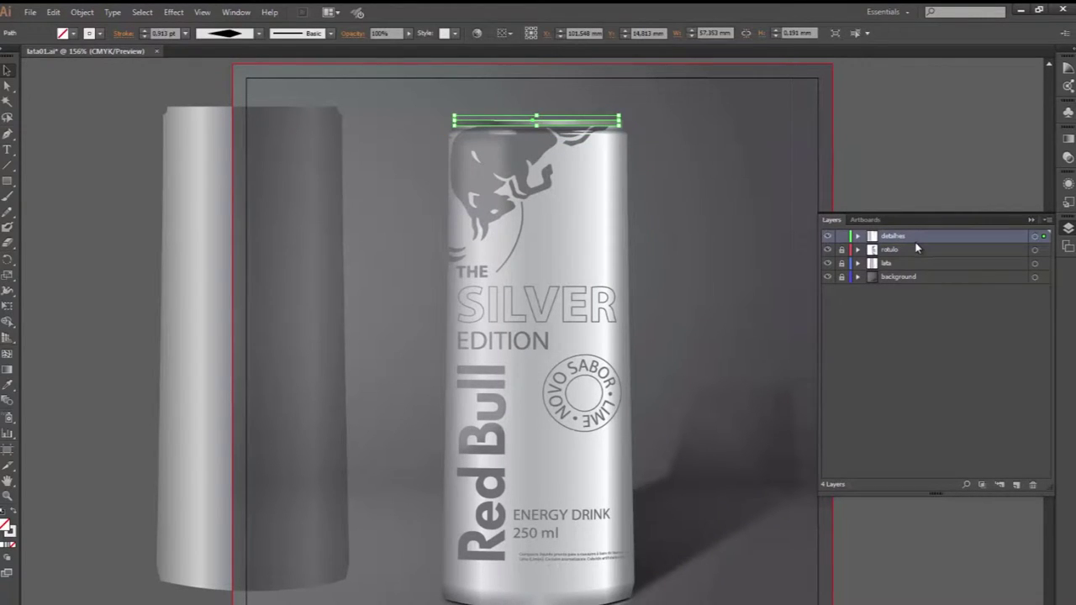
pyautogui.hotkey('ctrl', 'z')
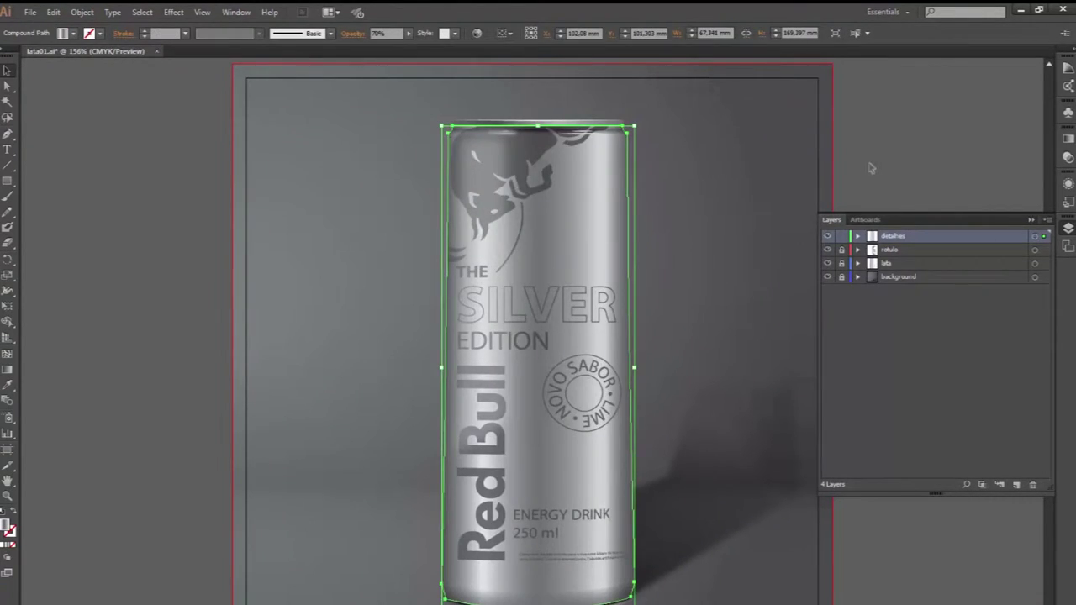
pyautogui.click(643, 169)
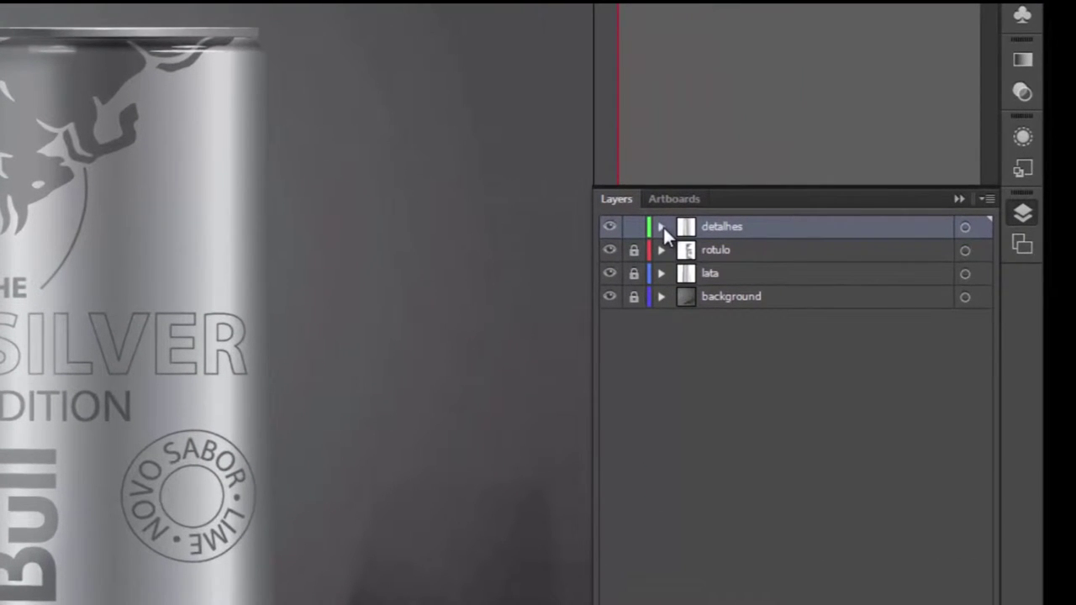
pyautogui.click(661, 226)
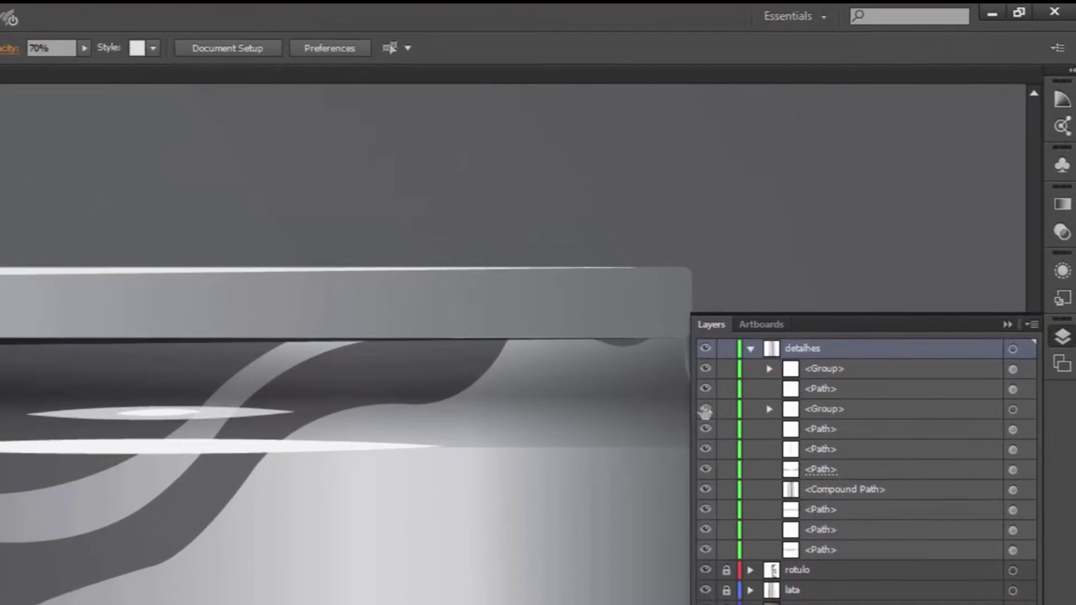
# - Toggle the second detalhes group's visibility to identify the white highlights, then expand it
pyautogui.click(706, 409)
pyautogui.click(706, 409)
pyautogui.click(706, 410)
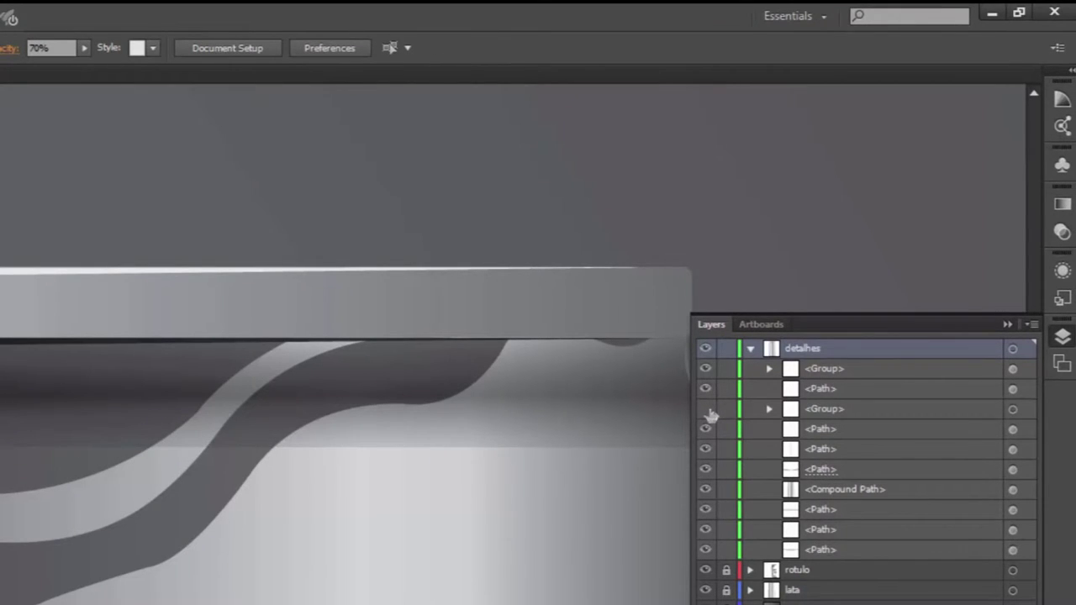
pyautogui.click(707, 409)
pyautogui.click(706, 410)
pyautogui.click(769, 409)
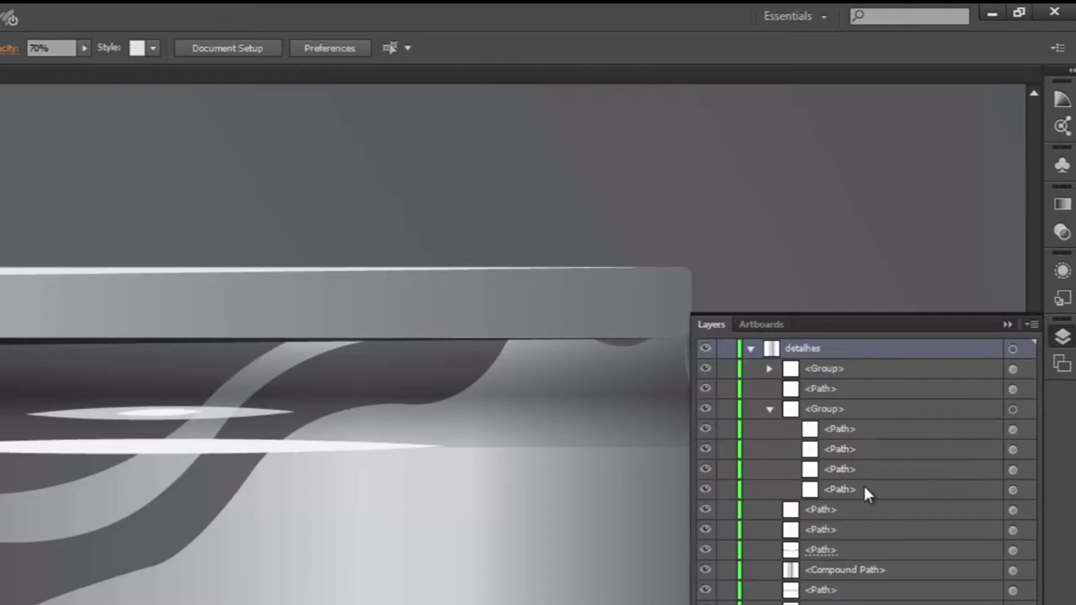
pyautogui.doubleClick(841, 429)
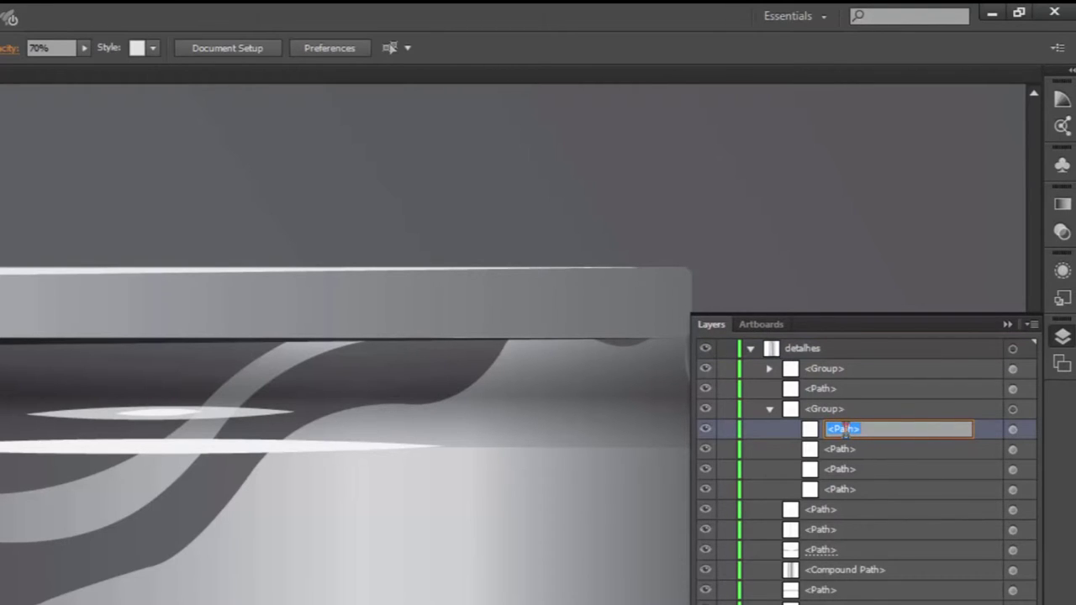
# - Name the first two highlight paths brilho01 and brilho02
pyautogui.write('brilh')
pyautogui.press('BackSpace')
pyautogui.press('BackSpace')
pyautogui.press('BackSpace')
pyautogui.write('rilho01')
pyautogui.press('Return')
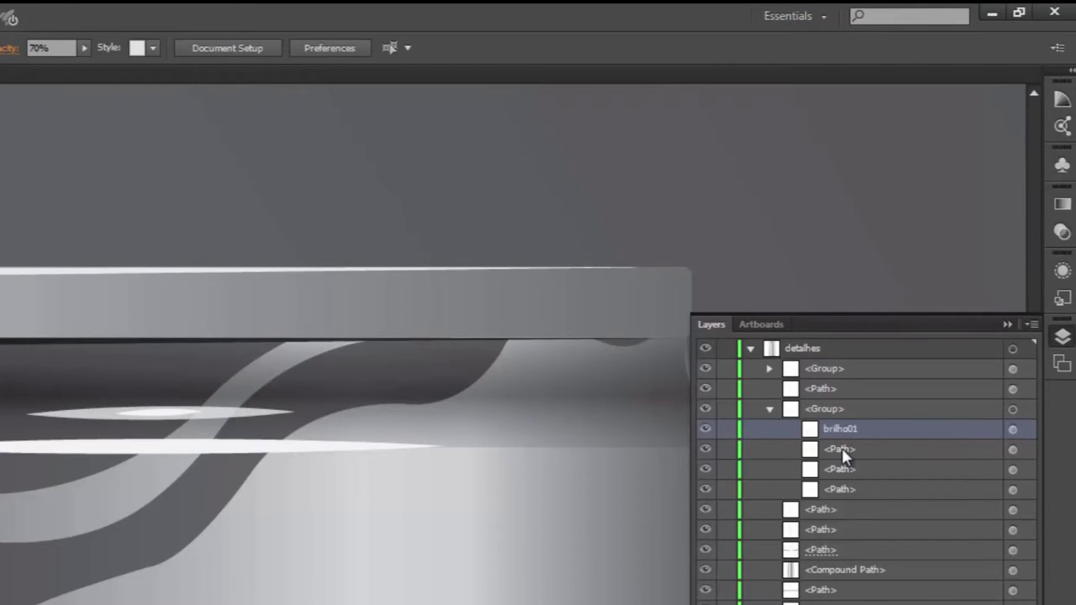
pyautogui.doubleClick(841, 450)
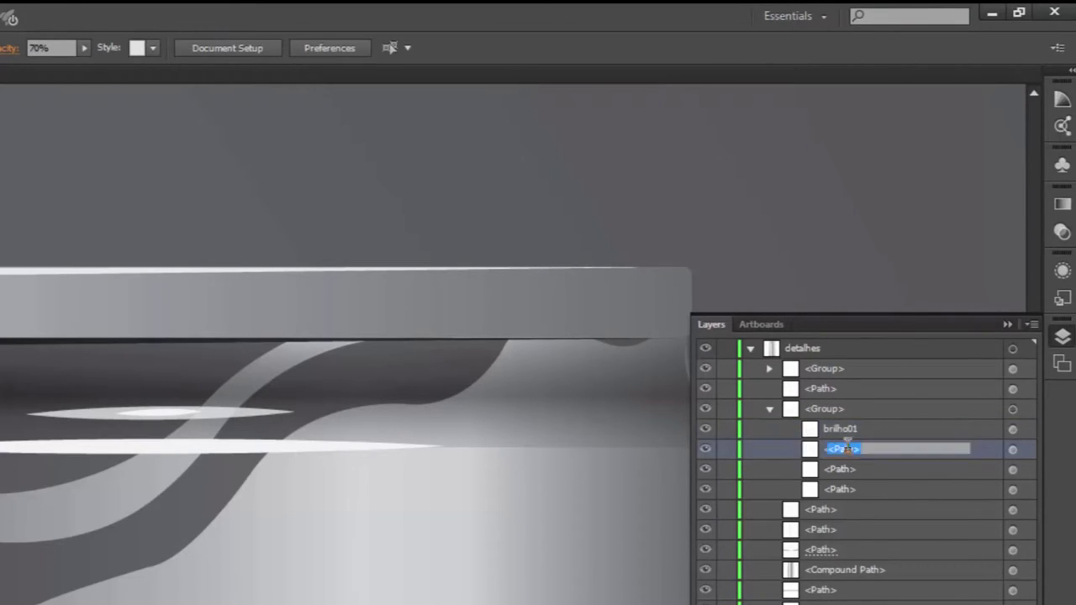
pyautogui.press('BackSpace')
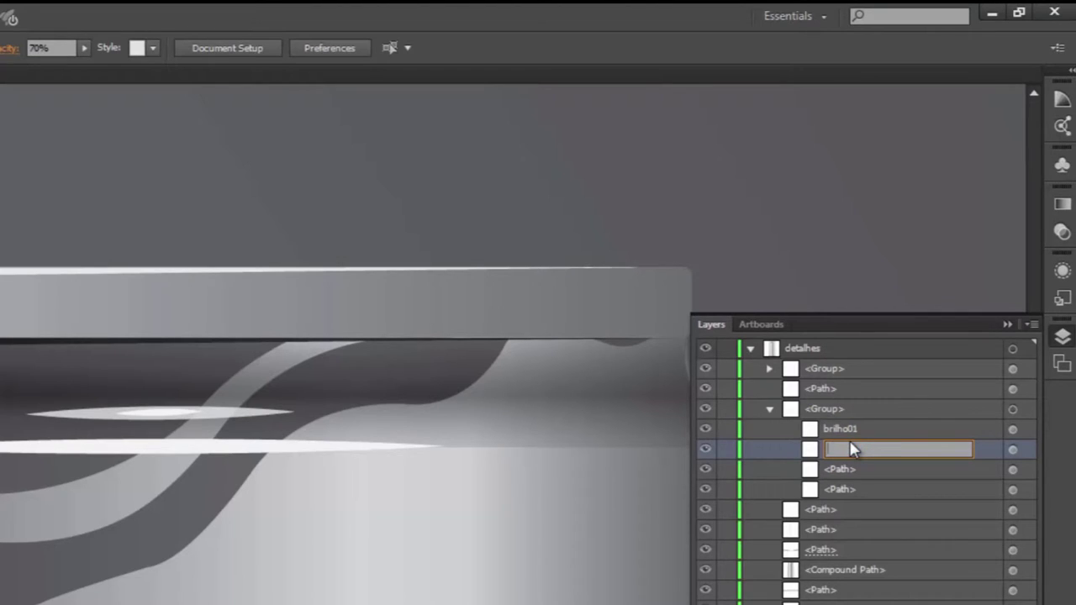
pyautogui.write('brilho')
pyautogui.press('Return')
# - Name the remaining highlight paths brilho03 and brolho04
pyautogui.doubleClick(841, 468)
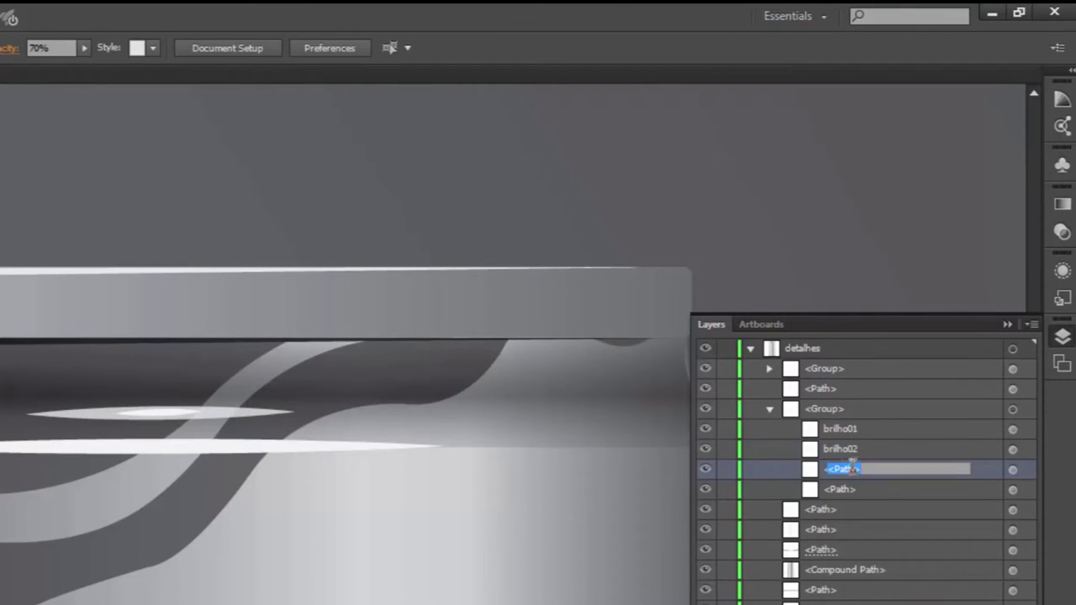
pyautogui.write('brilh')
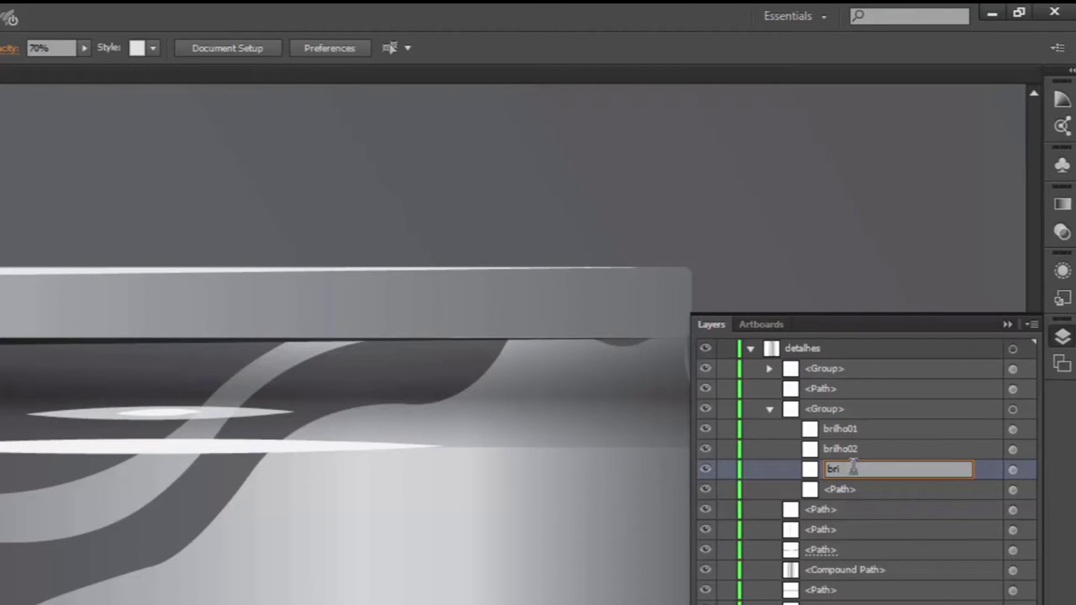
pyautogui.write('o03')
pyautogui.press('Return')
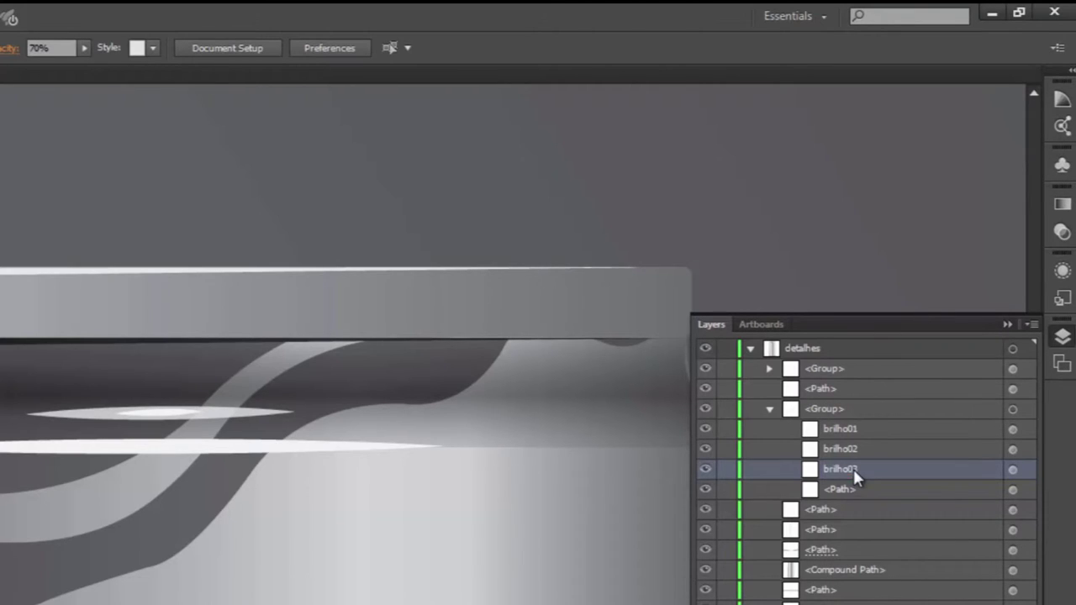
pyautogui.doubleClick(832, 488)
pyautogui.write('brogh')
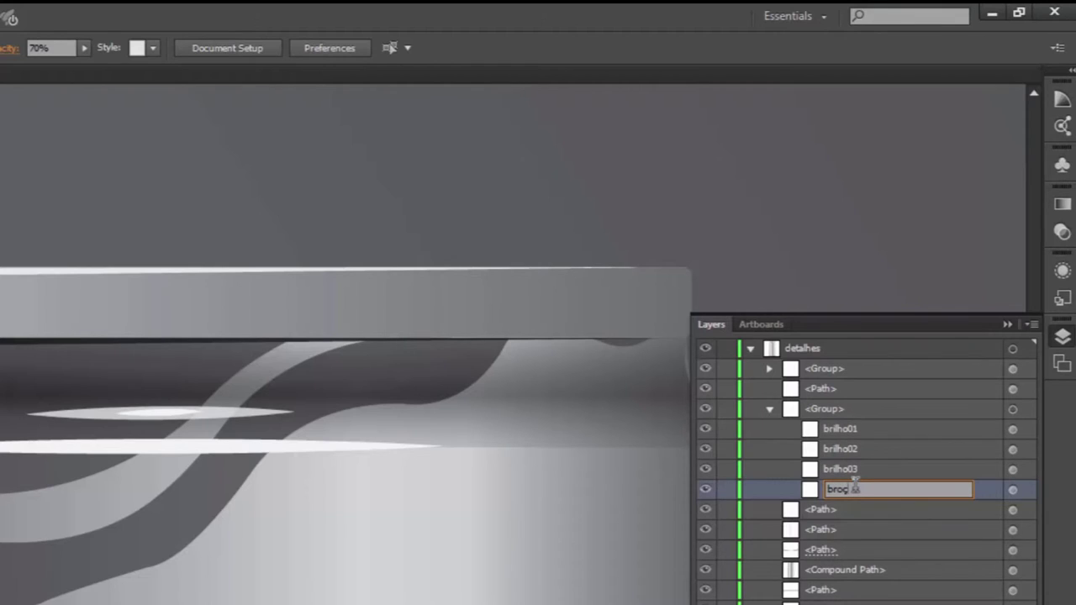
pyautogui.press('BackSpace')
pyautogui.write('lho04')
pyautogui.press('Return')
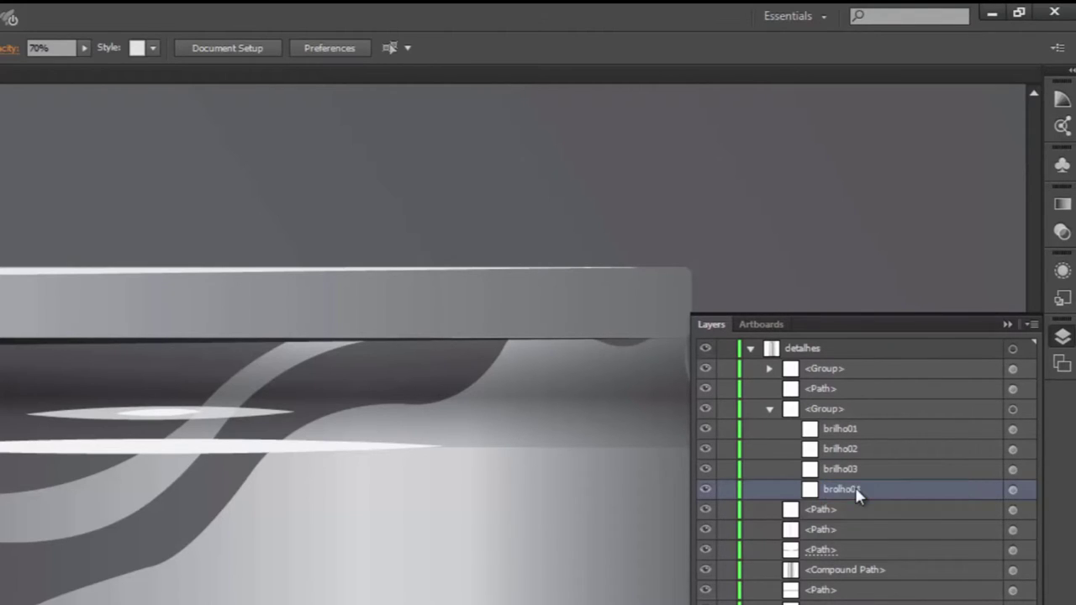
# - Collapse the highlight group and detalhes, lock detalhes, and zoom out to the artboard
pyautogui.click(770, 409)
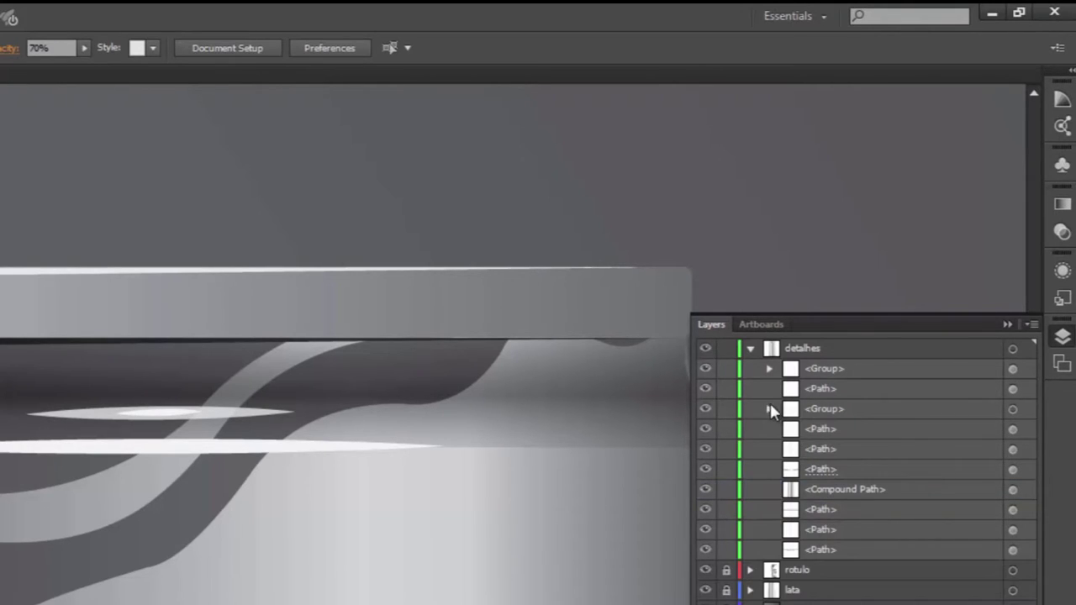
pyautogui.click(750, 348)
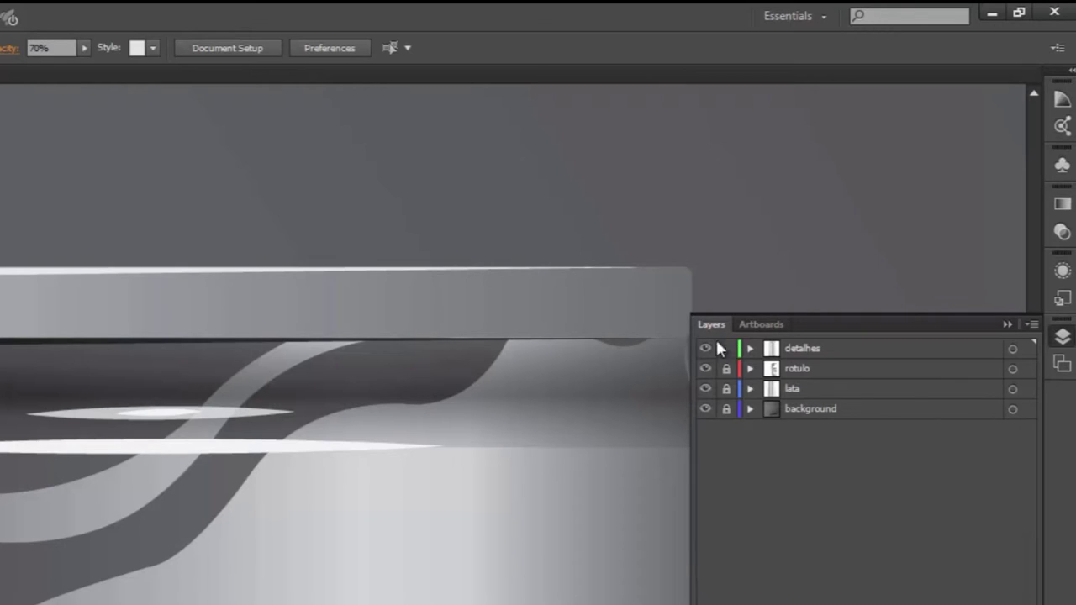
pyautogui.click(727, 349)
pyautogui.hotkey('ctrl', '-')
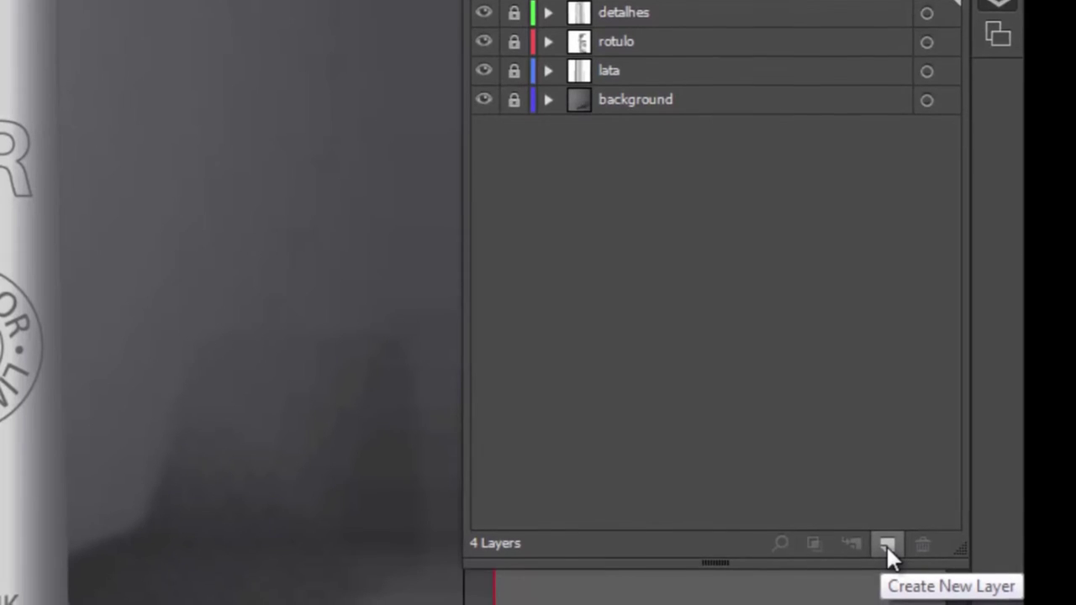
pyautogui.click(888, 551)
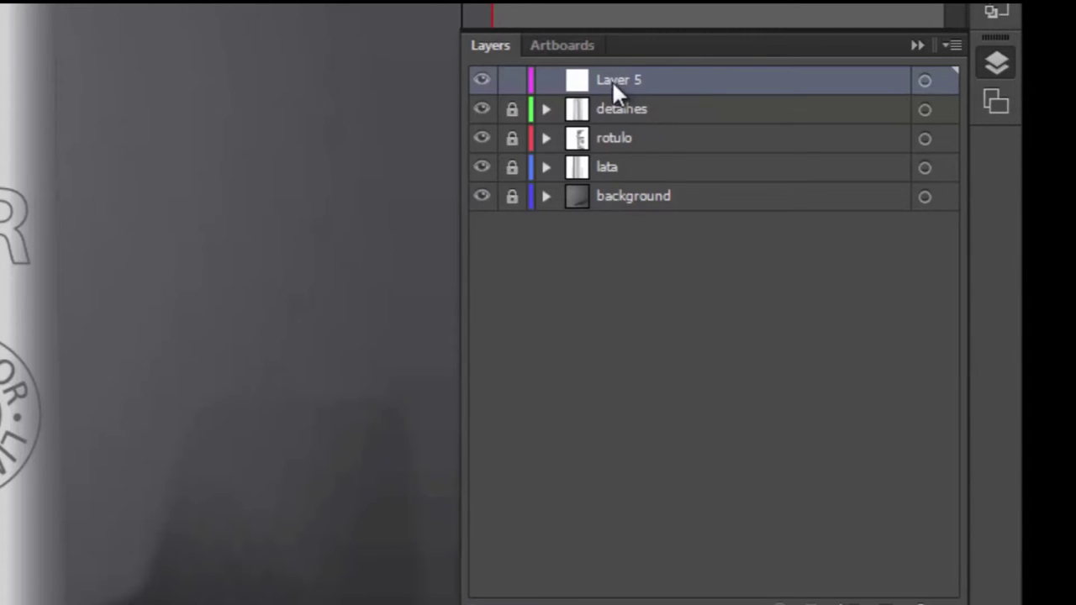
# - Start renaming the new top layer but keep its default name, Layer 5
pyautogui.doubleClick(613, 84)
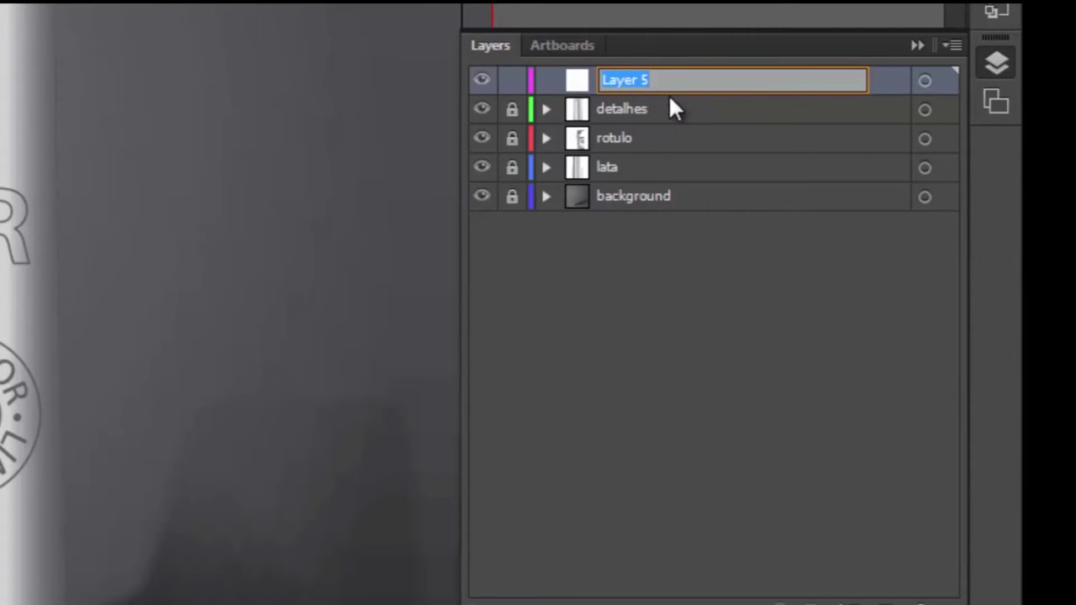
pyautogui.click(650, 80)
pyautogui.press('Return')
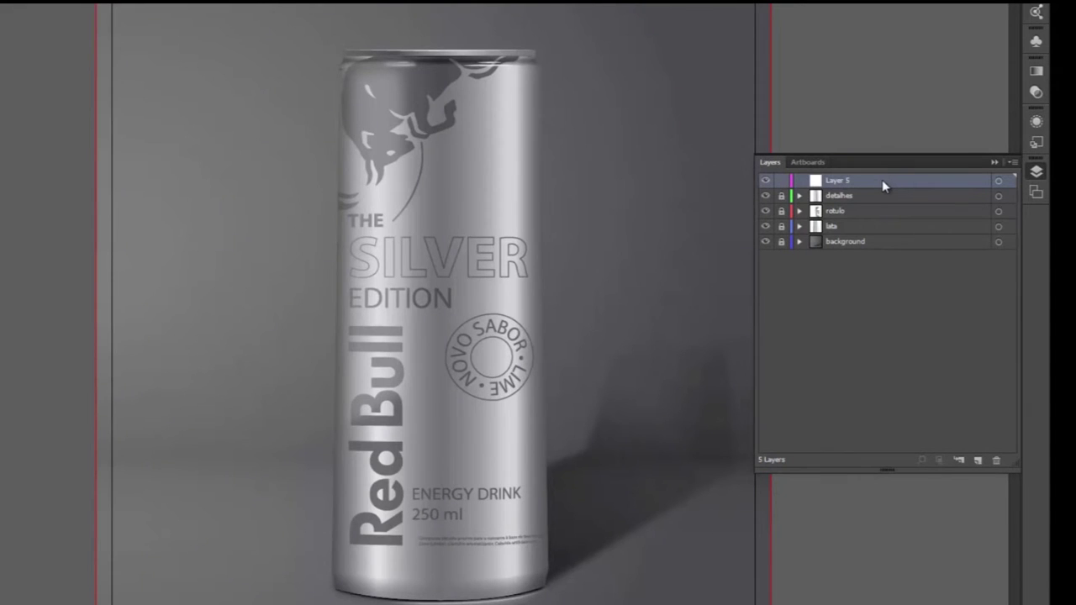
pyautogui.doubleClick(881, 181)
# - In Layer Options, keep Magenta and toggle Template, Show and Preview off and back on
pyautogui.moveTo(450, 200); pyautogui.dragTo(591, 132)
pyautogui.write('novo')
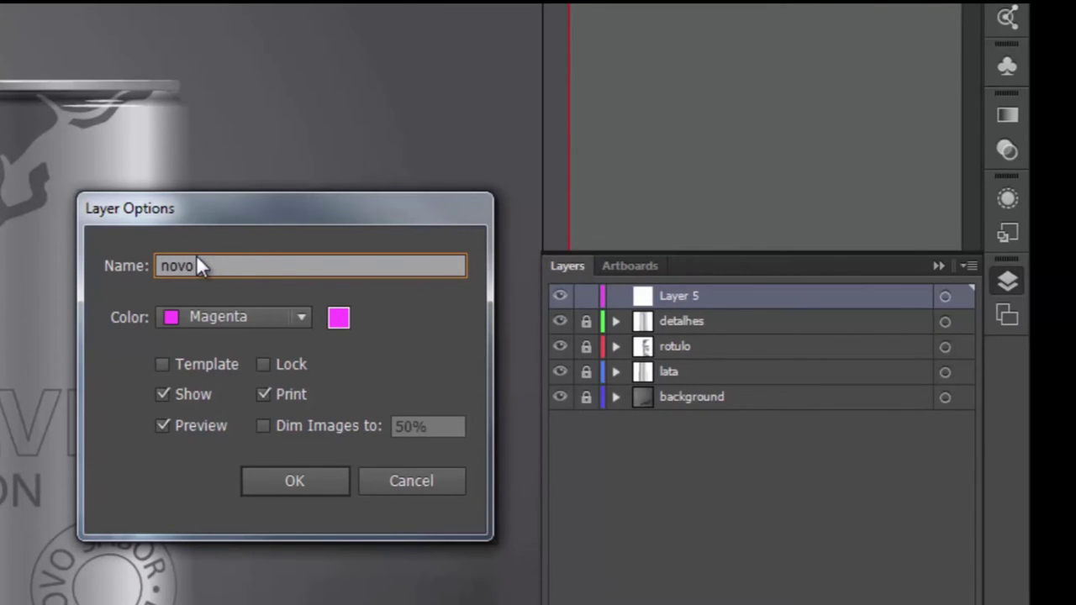
pyautogui.click(300, 317)
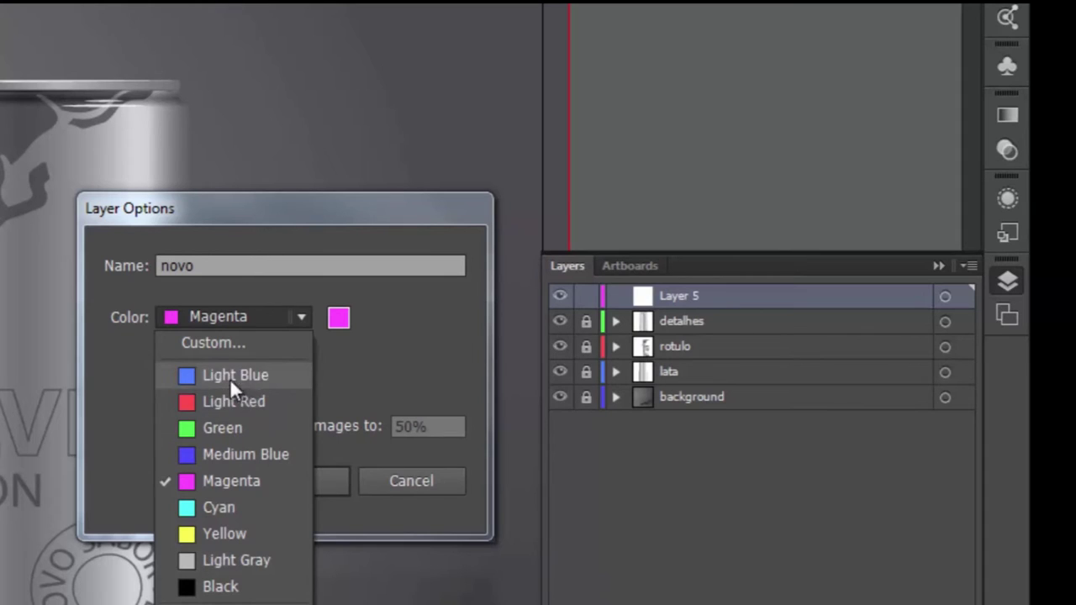
pyautogui.click(361, 364)
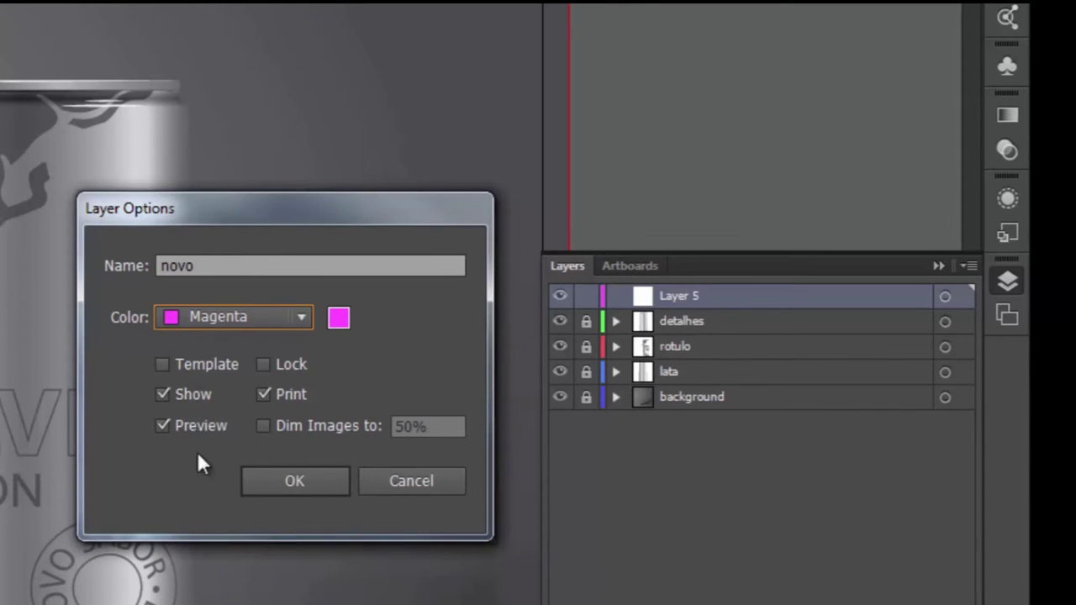
pyautogui.click(162, 365)
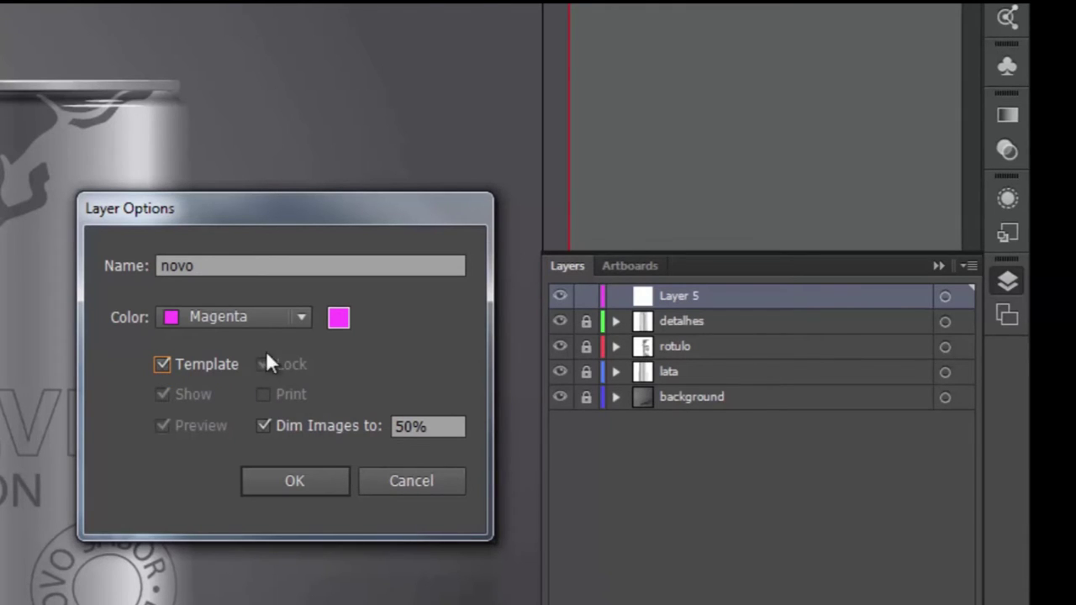
pyautogui.click(162, 364)
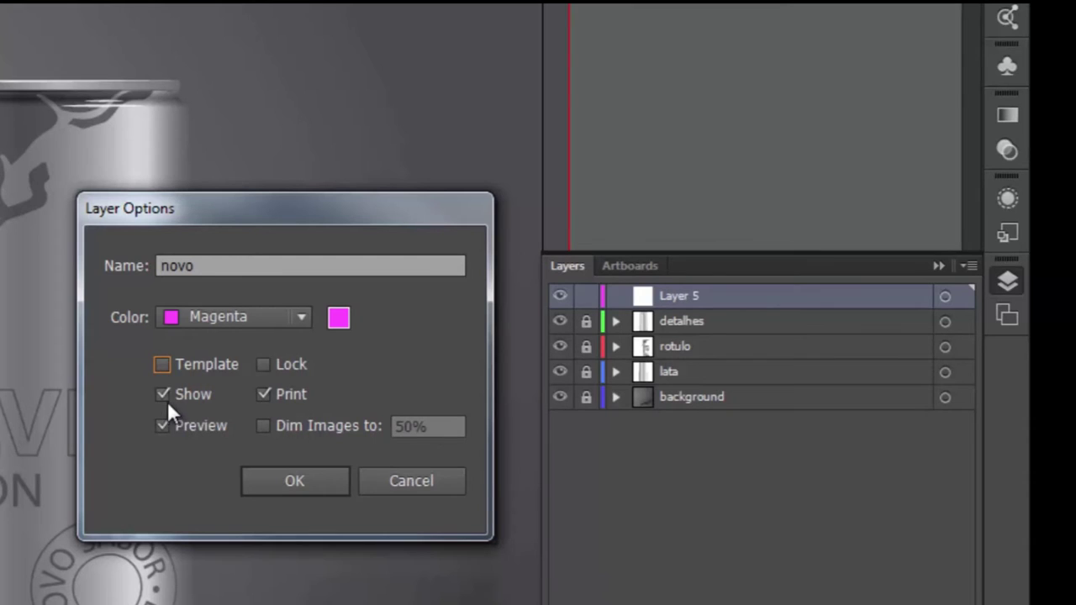
pyautogui.click(162, 393)
pyautogui.click(162, 394)
pyautogui.click(164, 427)
pyautogui.click(161, 426)
# - Try the Print and Dim Images options, leave dimming off, and apply the name novo
pyautogui.click(263, 365)
pyautogui.click(264, 395)
pyautogui.click(263, 425)
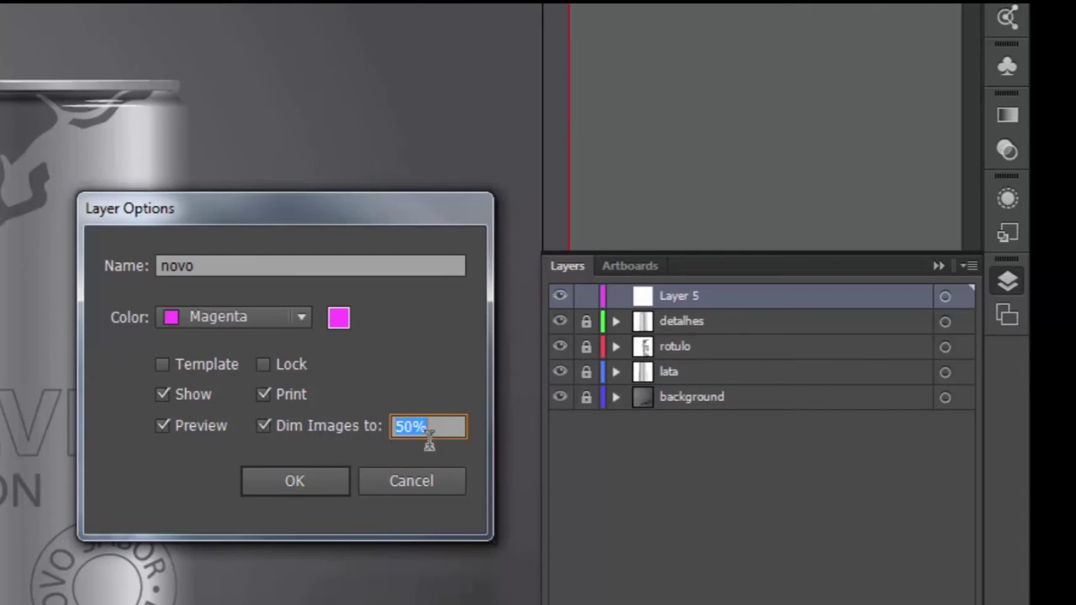
pyautogui.click(264, 426)
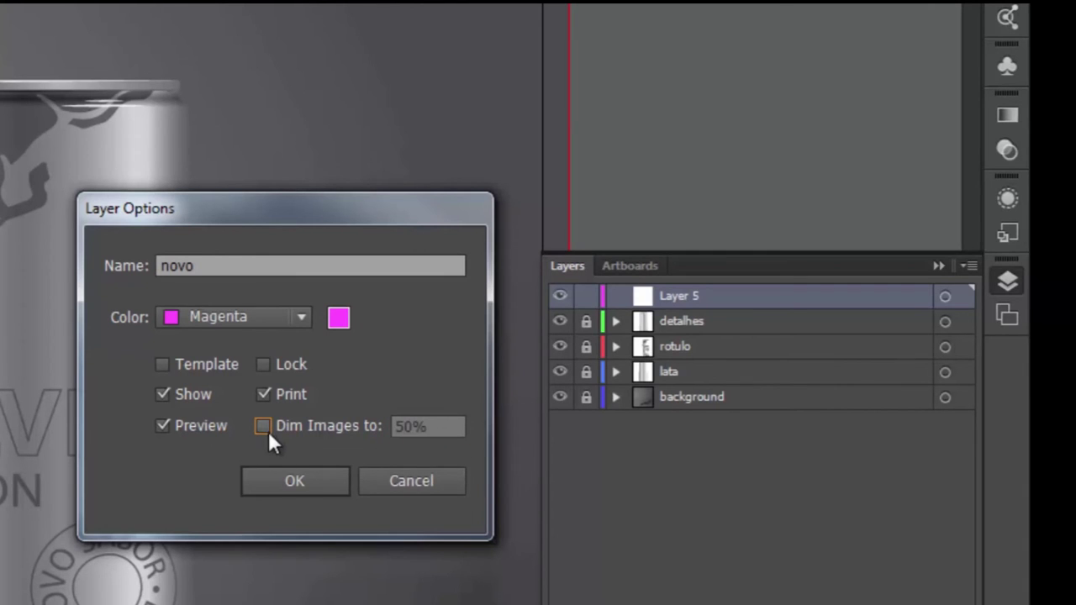
pyautogui.click(299, 478)
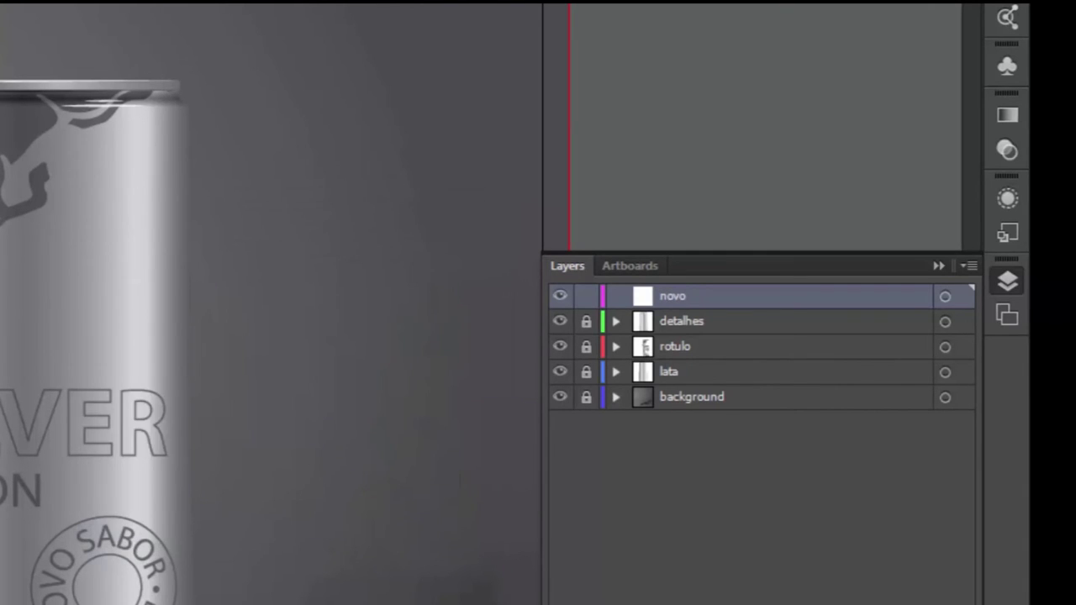
# - Paste a gradient rectangle into novo, add two more below it, and target them
pyautogui.hotkey('ctrl', 'v')
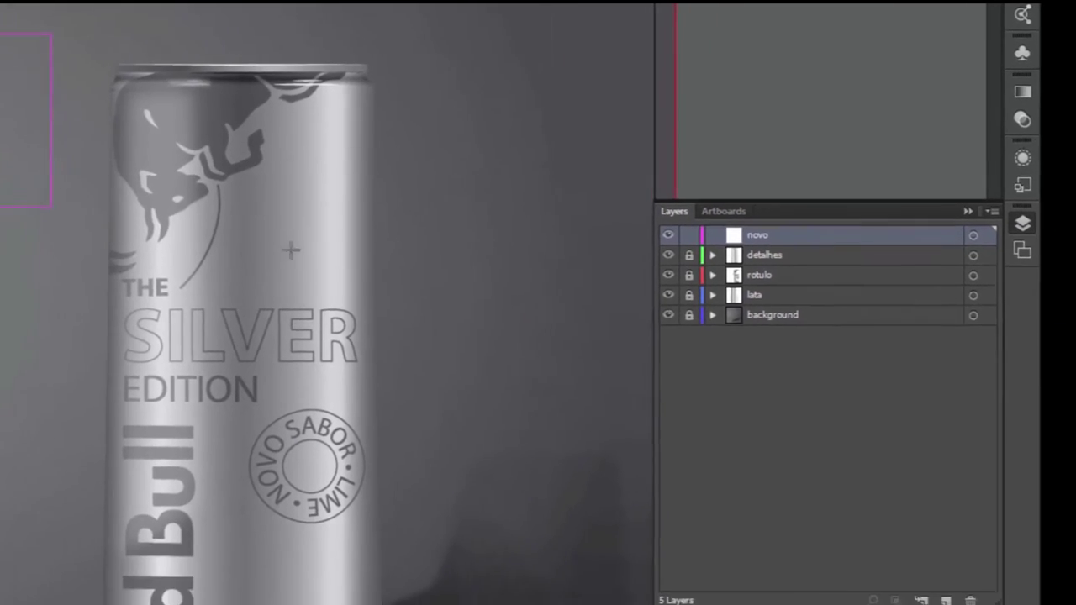
pyautogui.click(761, 205)
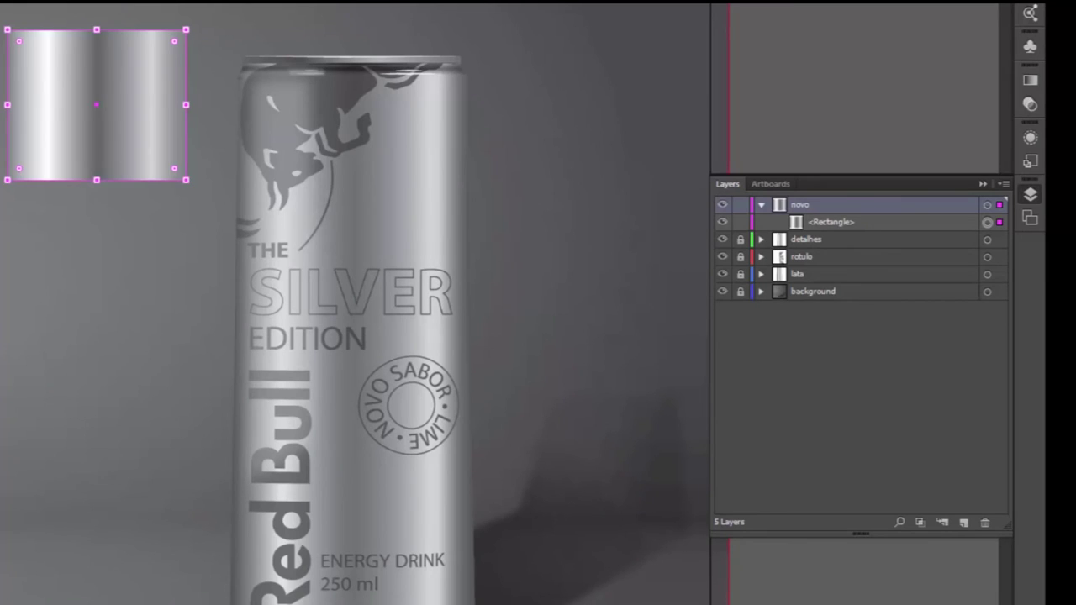
pyautogui.moveTo(11, 209); pyautogui.dragTo(190, 300)
pyautogui.moveTo(3, 320); pyautogui.dragTo(203, 443)
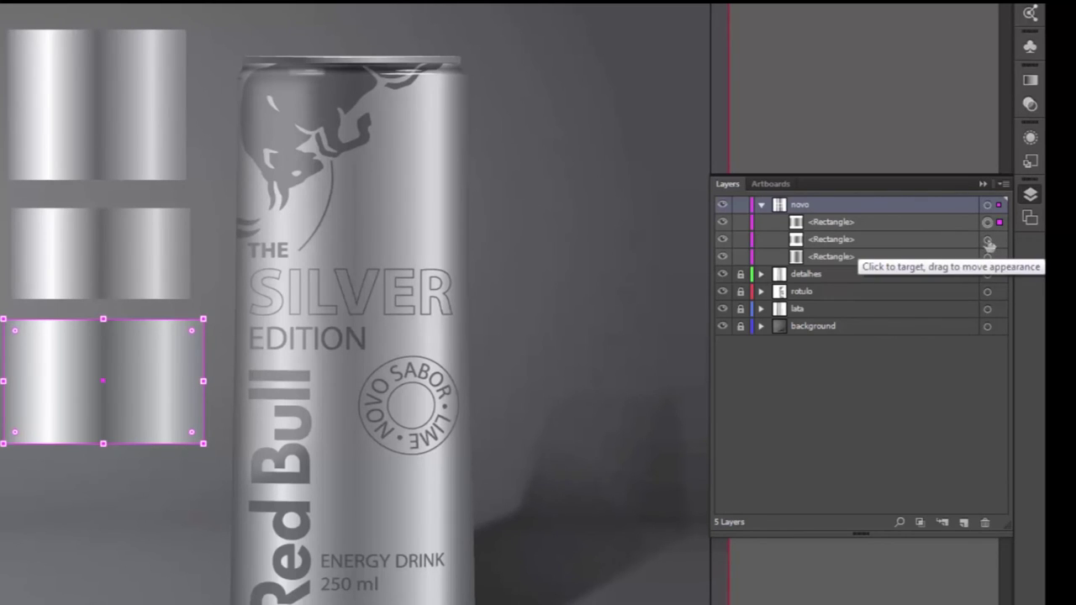
pyautogui.click(988, 240)
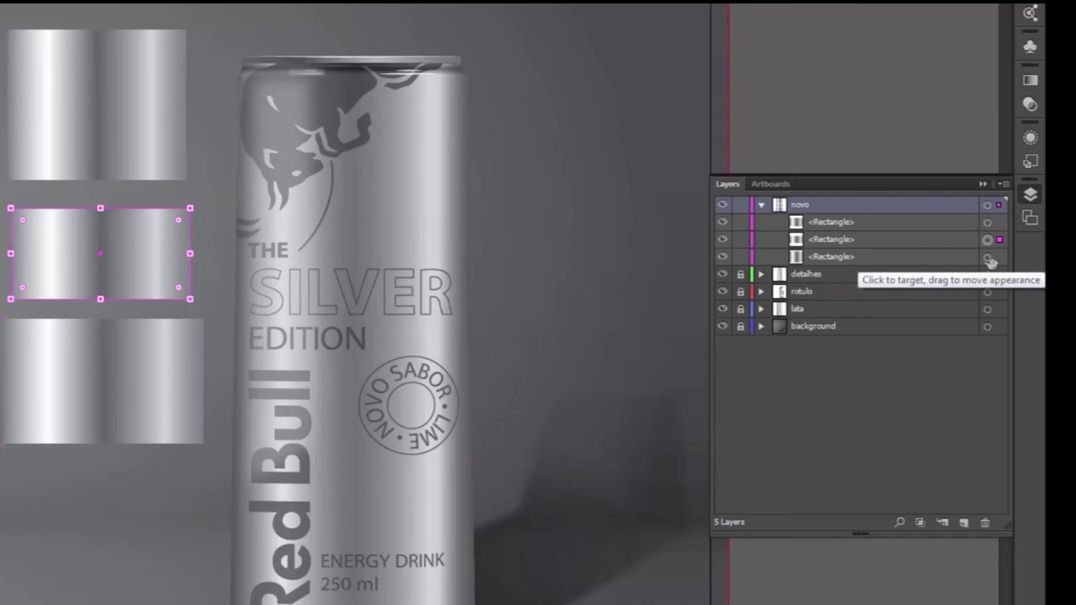
pyautogui.click(988, 258)
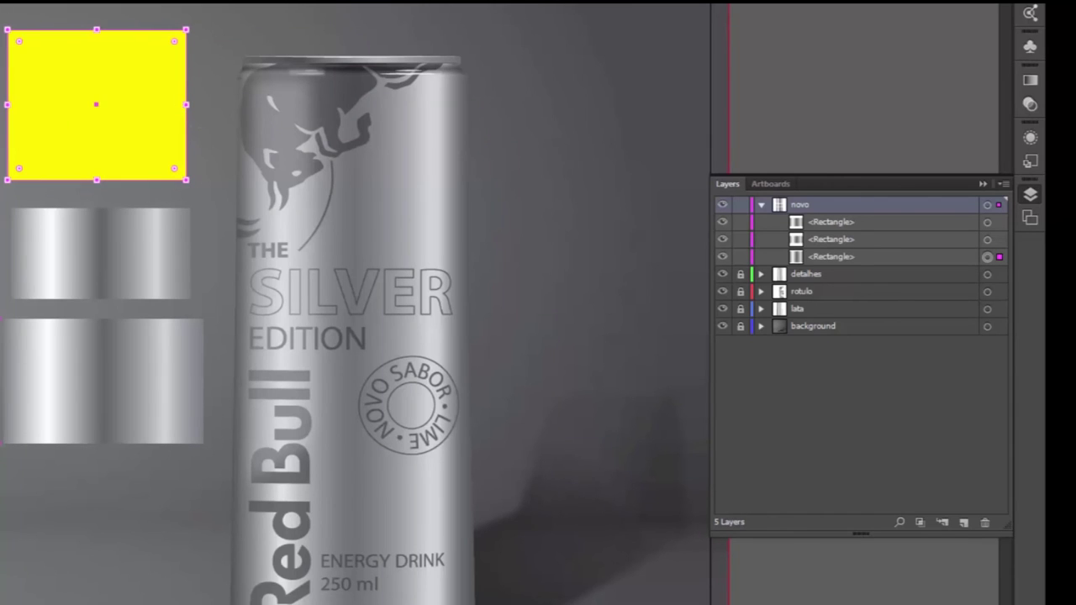
# - Move the yellow rectangle down over the gradient ones and to the middle of novo's stack
pyautogui.moveTo(113, 135); pyautogui.dragTo(127, 327)
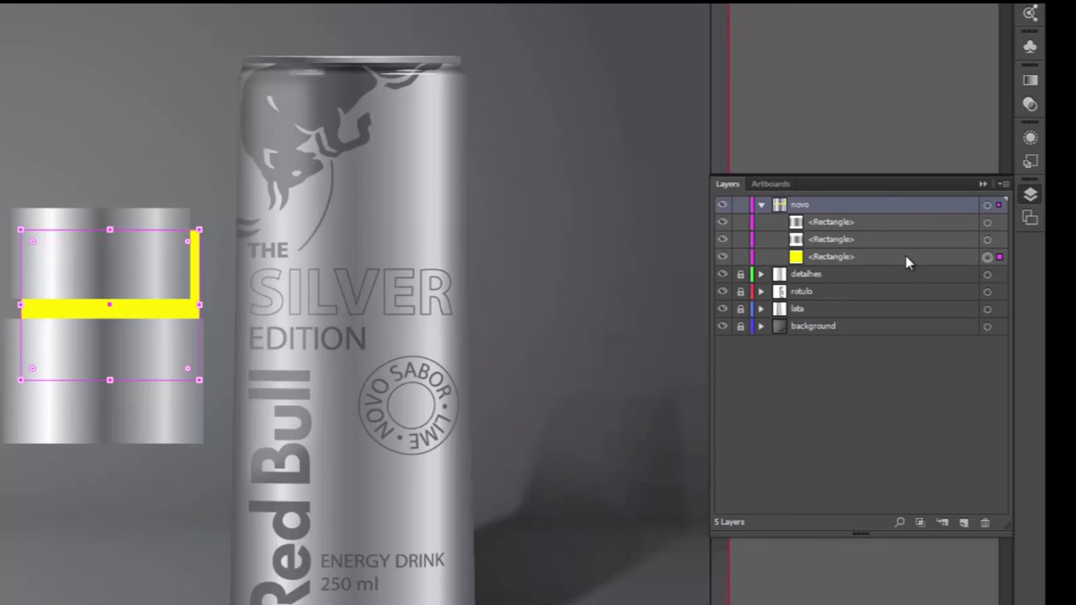
pyautogui.moveTo(911, 256); pyautogui.dragTo(887, 233)
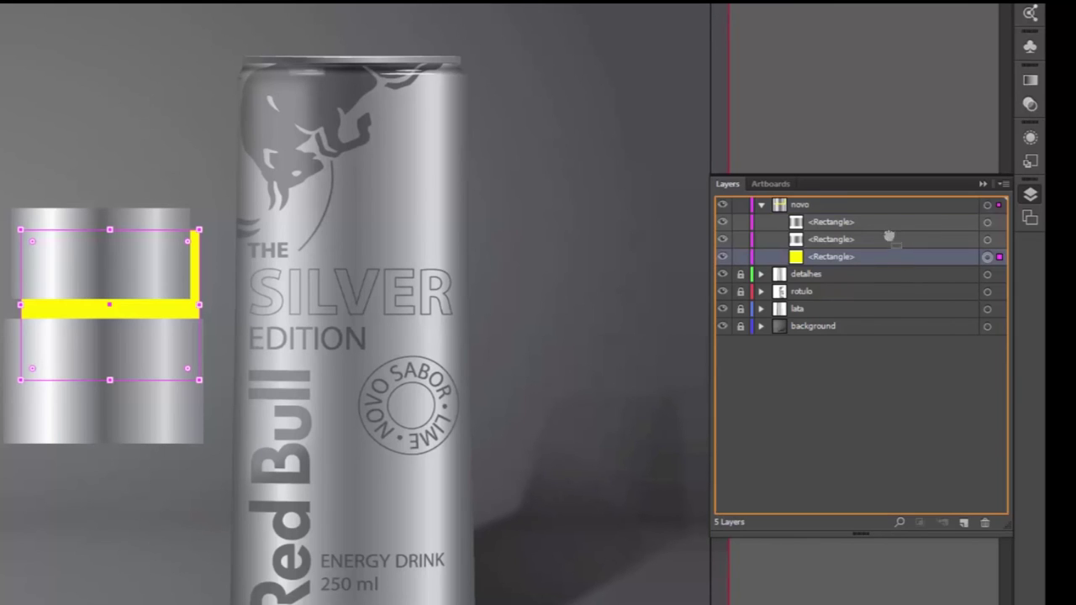
pyautogui.moveTo(887, 233); pyautogui.dragTo(889, 232)
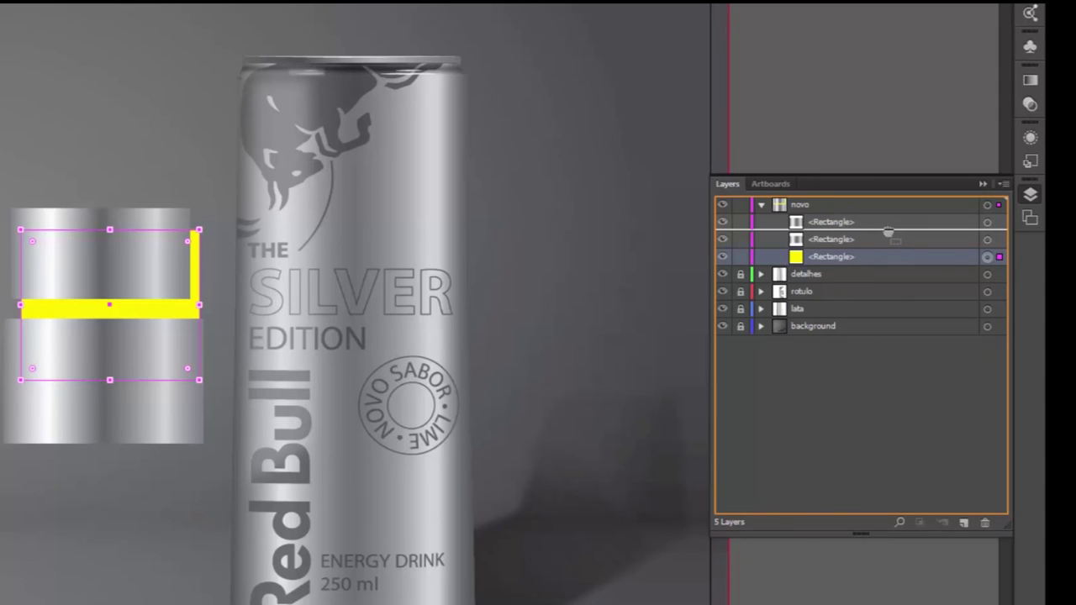
pyautogui.moveTo(889, 232); pyautogui.dragTo(882, 238)
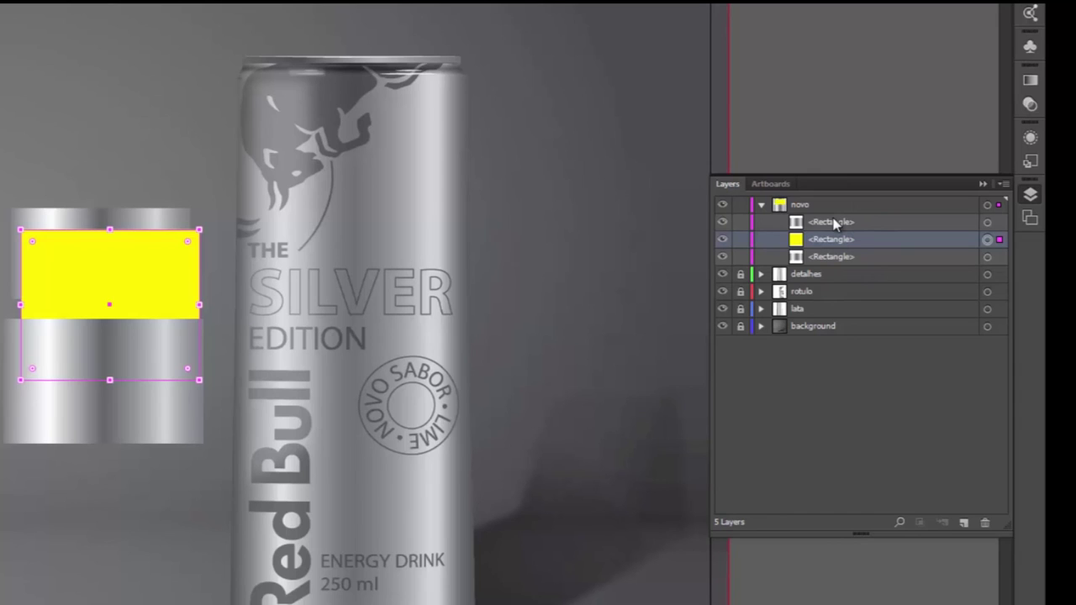
pyautogui.click(760, 205)
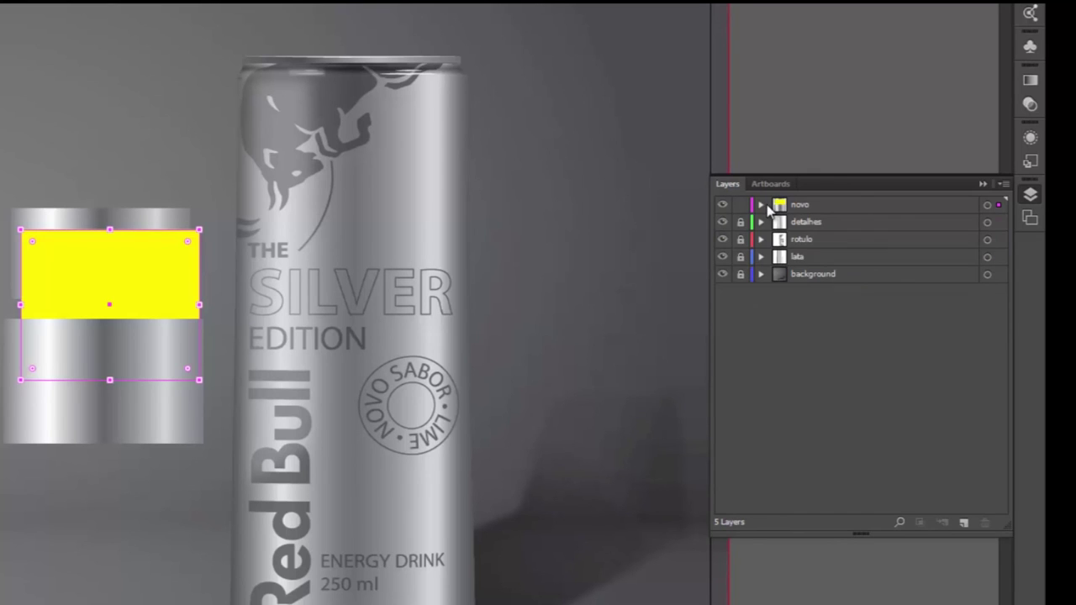